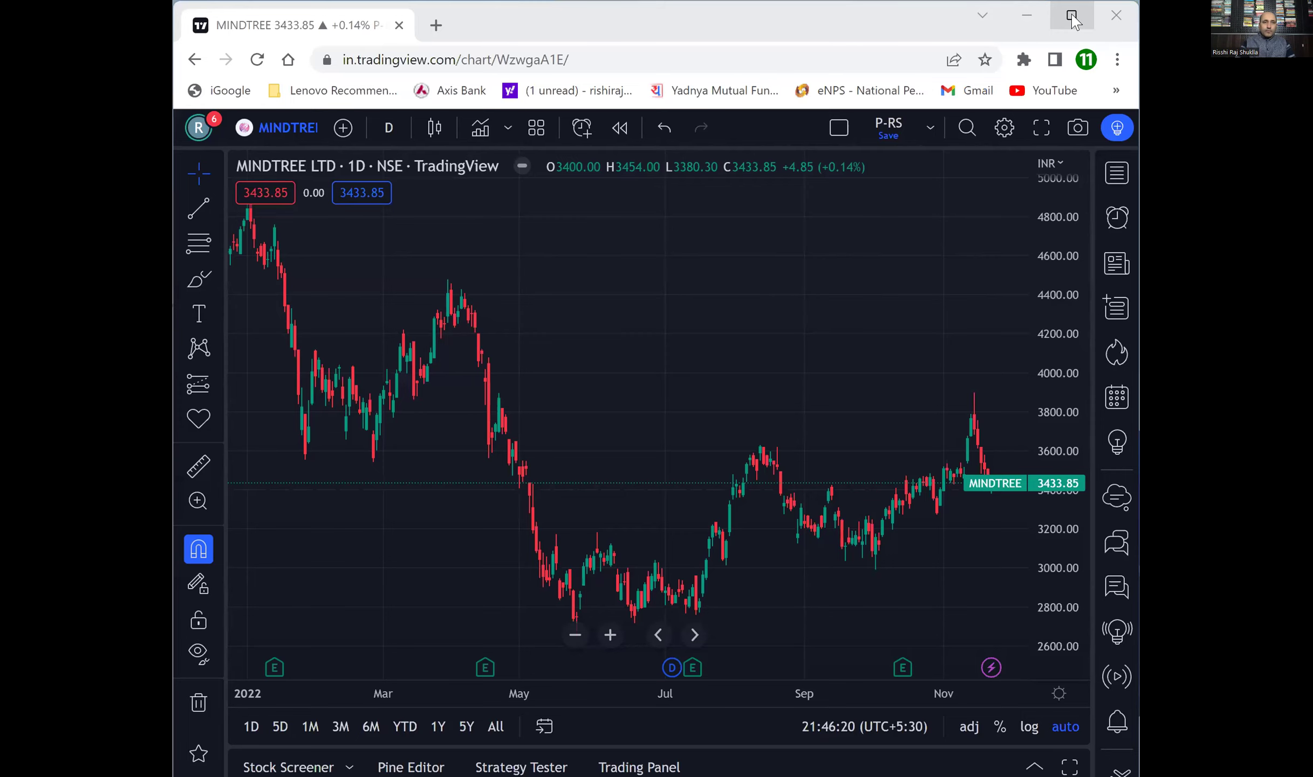
# Step: Maximize the browser window and add the built-in technical Supertrend indicator to the MINDTREE daily chart
pyautogui.click(1073, 18)
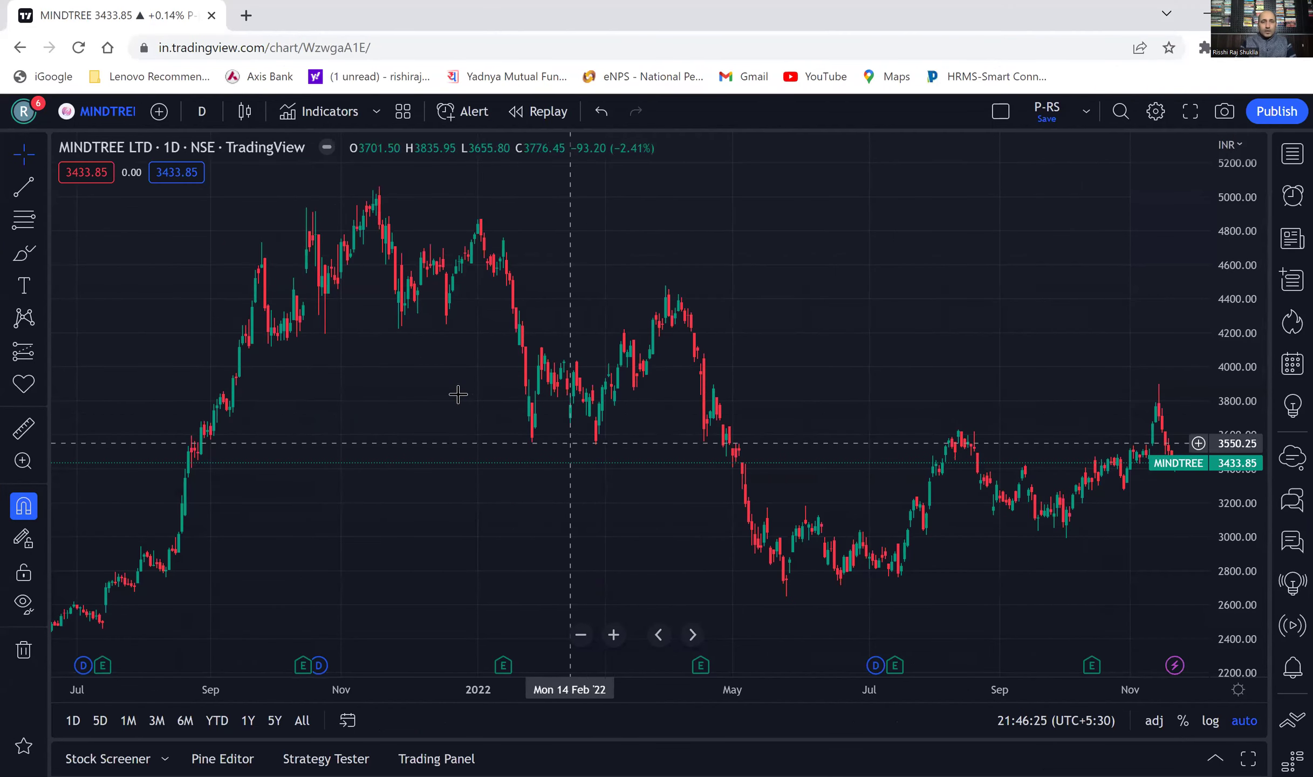
pyautogui.moveTo(967, 421); pyautogui.dragTo(912, 421)
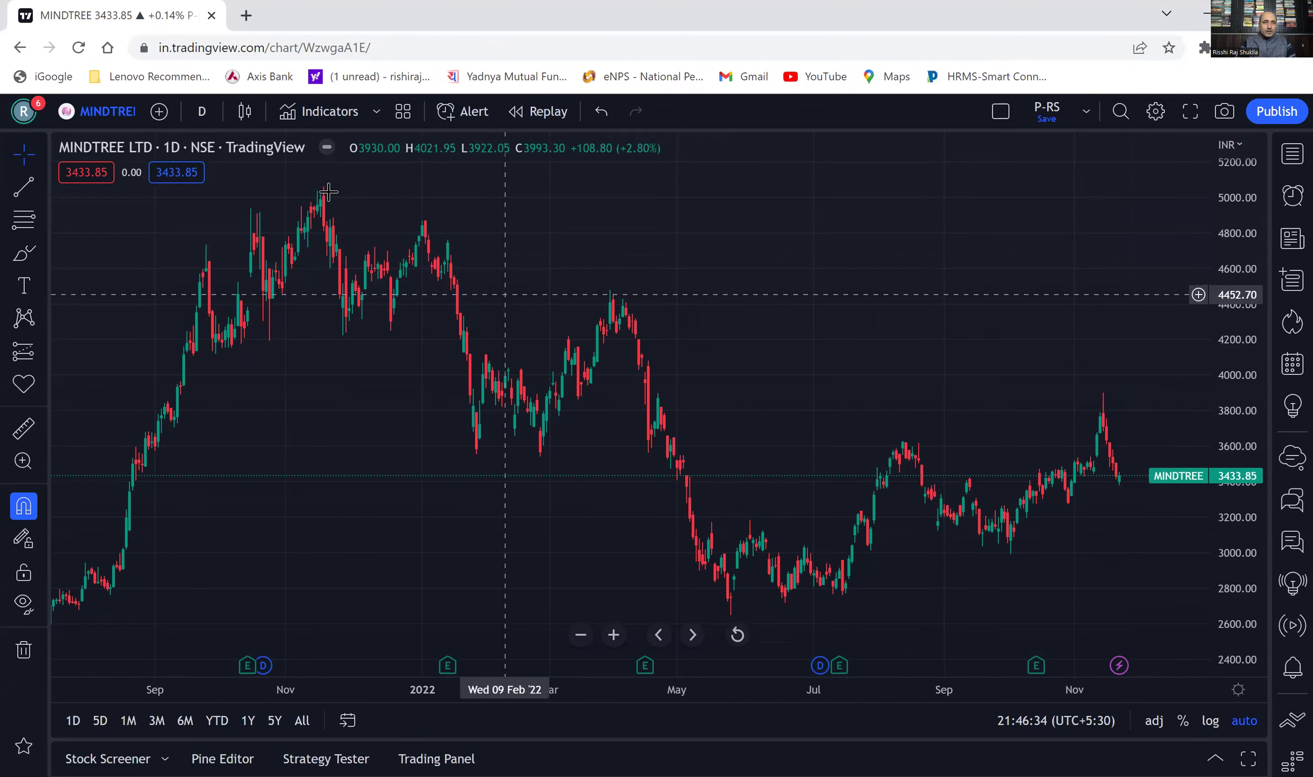
pyautogui.click(323, 116)
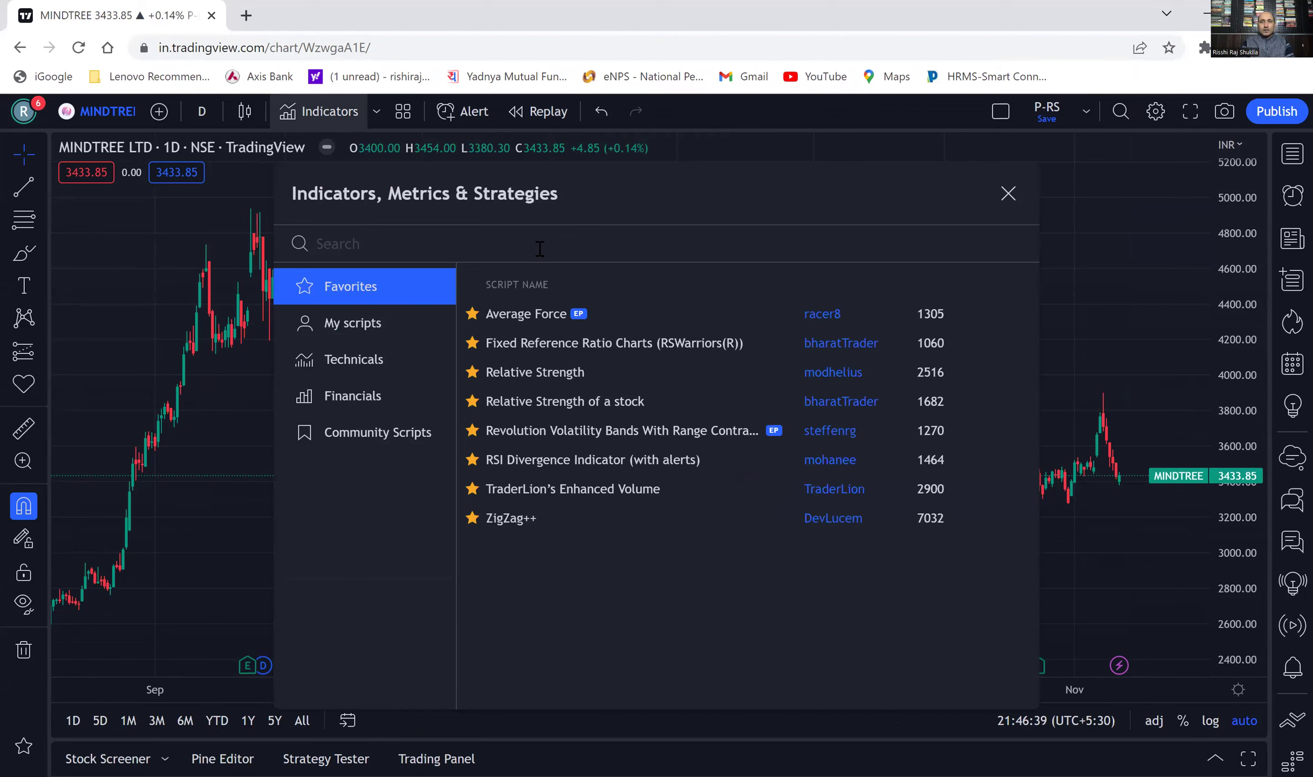
pyautogui.write('su')
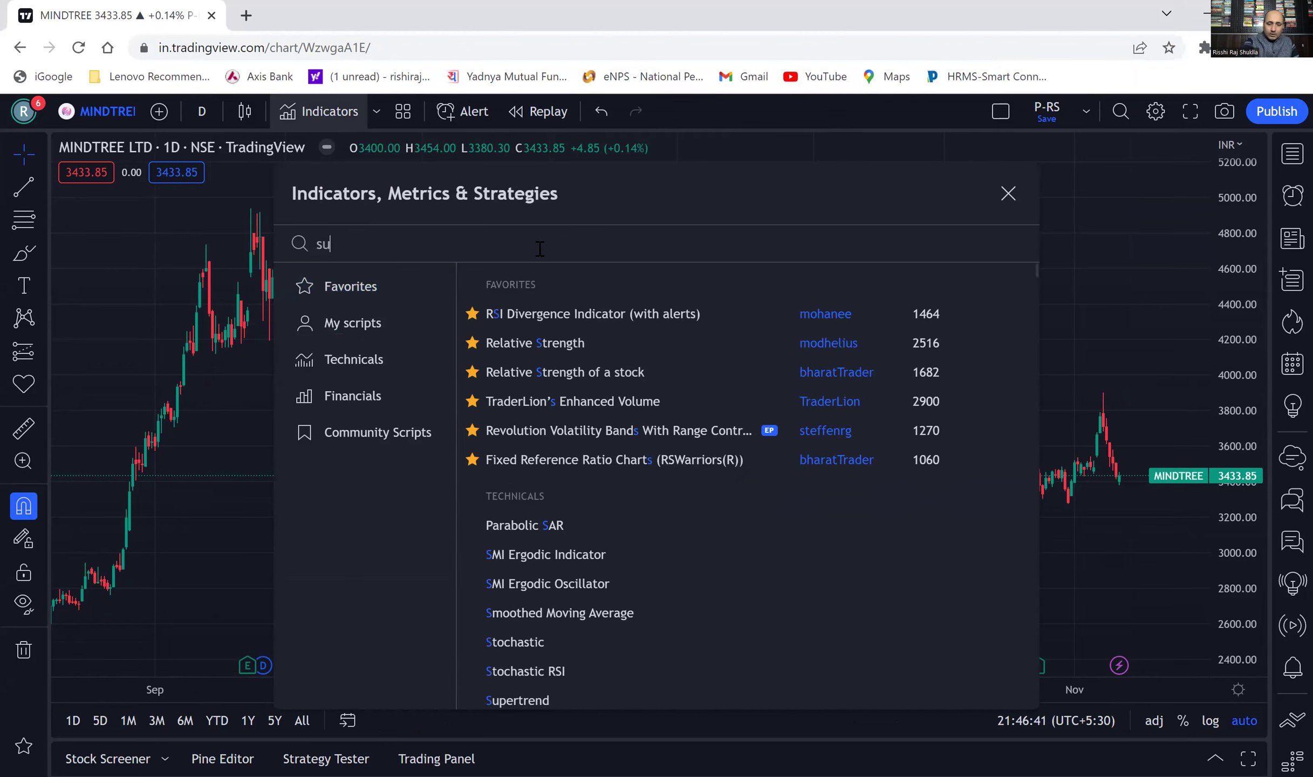
pyautogui.write('per')
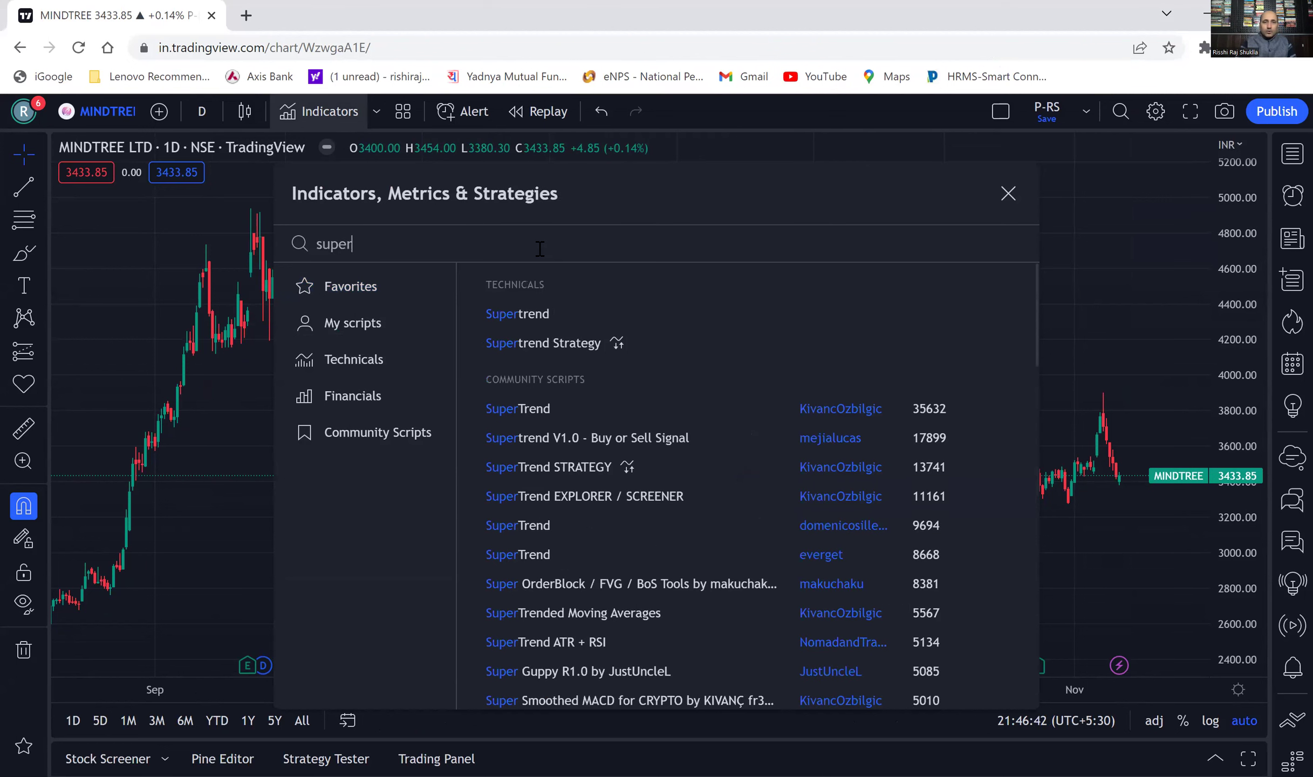
pyautogui.click(540, 315)
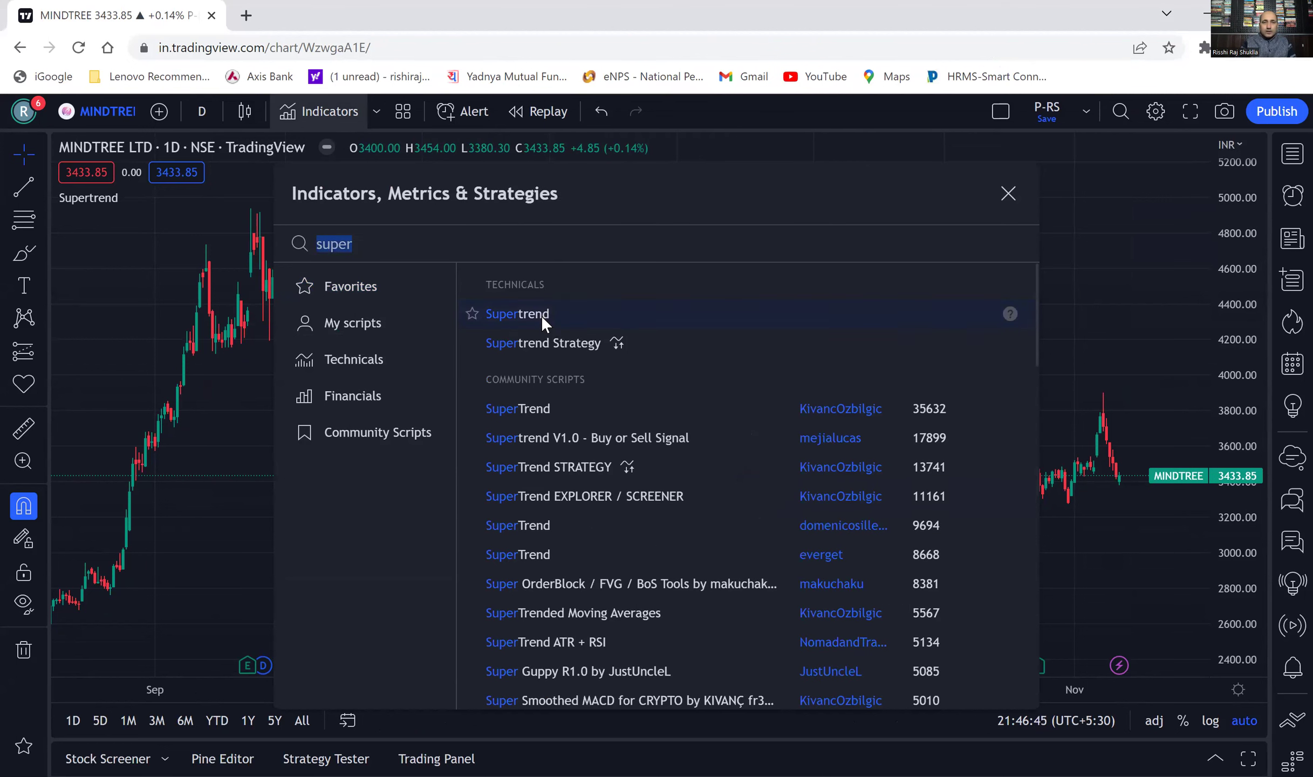
pyautogui.click(1007, 203)
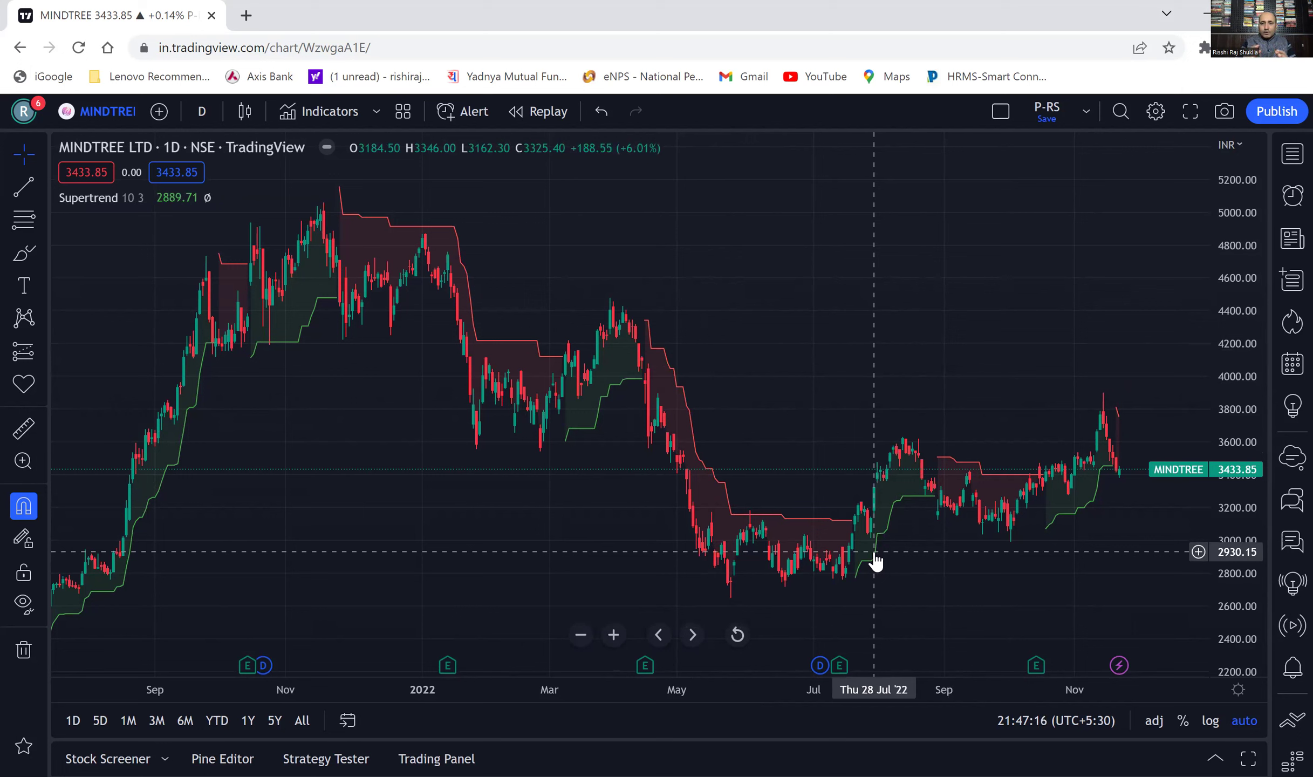
# Step: Set the Supertrend indicator's ATR Length to 14 and apply the change to the chart
pyautogui.scroll(4, 1023, 486)
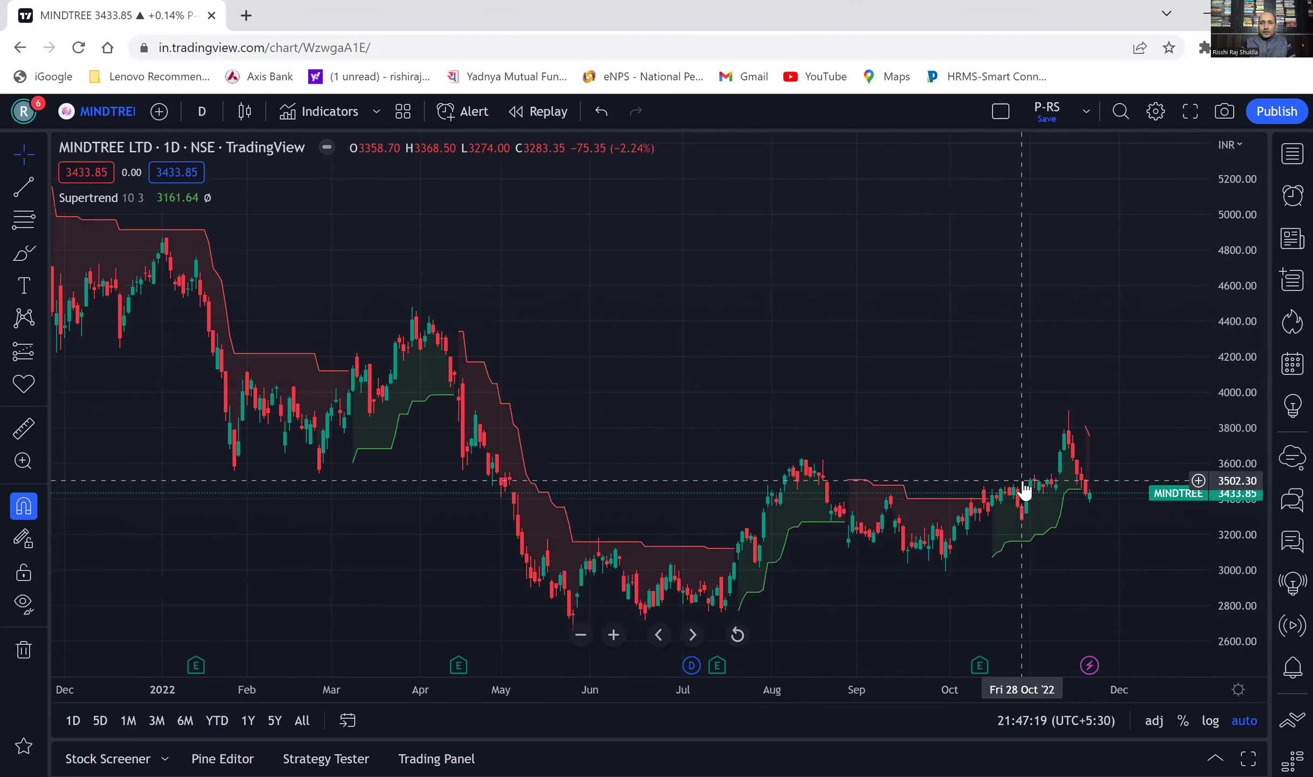
pyautogui.moveTo(938, 508); pyautogui.dragTo(966, 491)
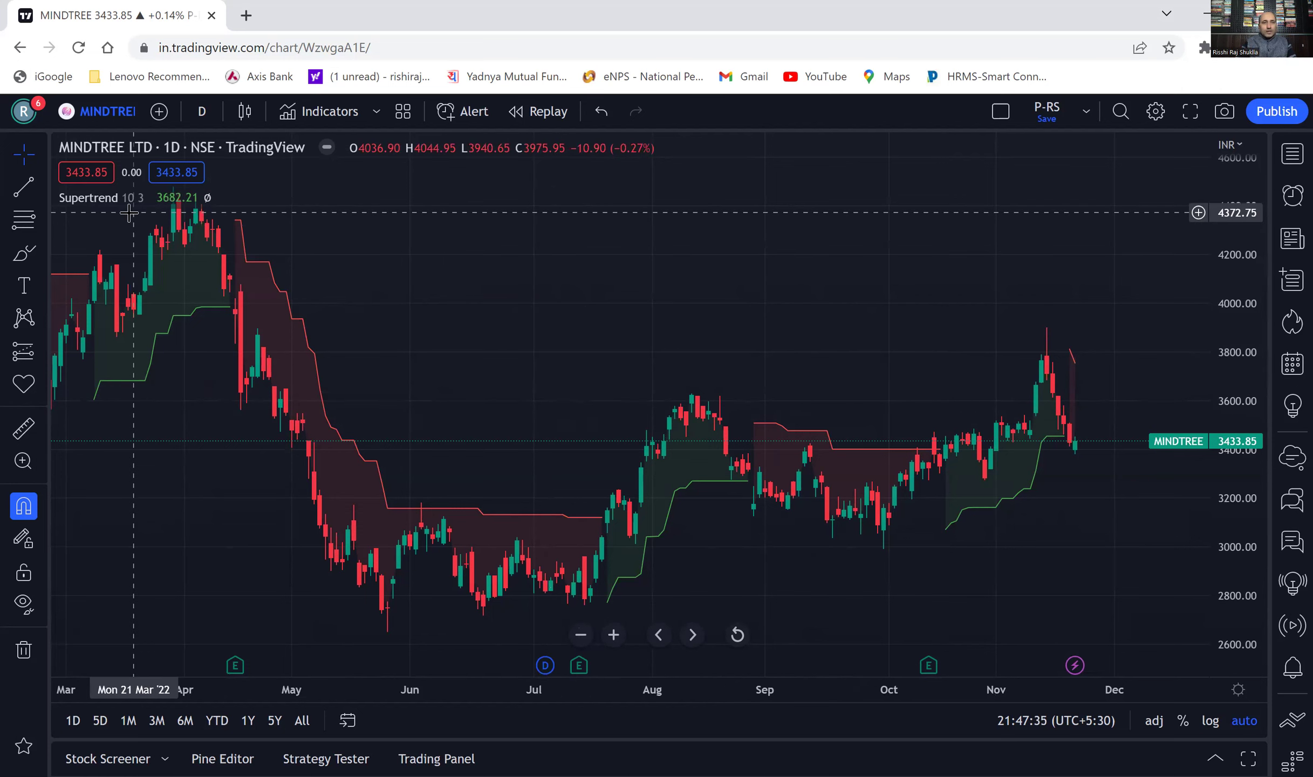
pyautogui.click(102, 193)
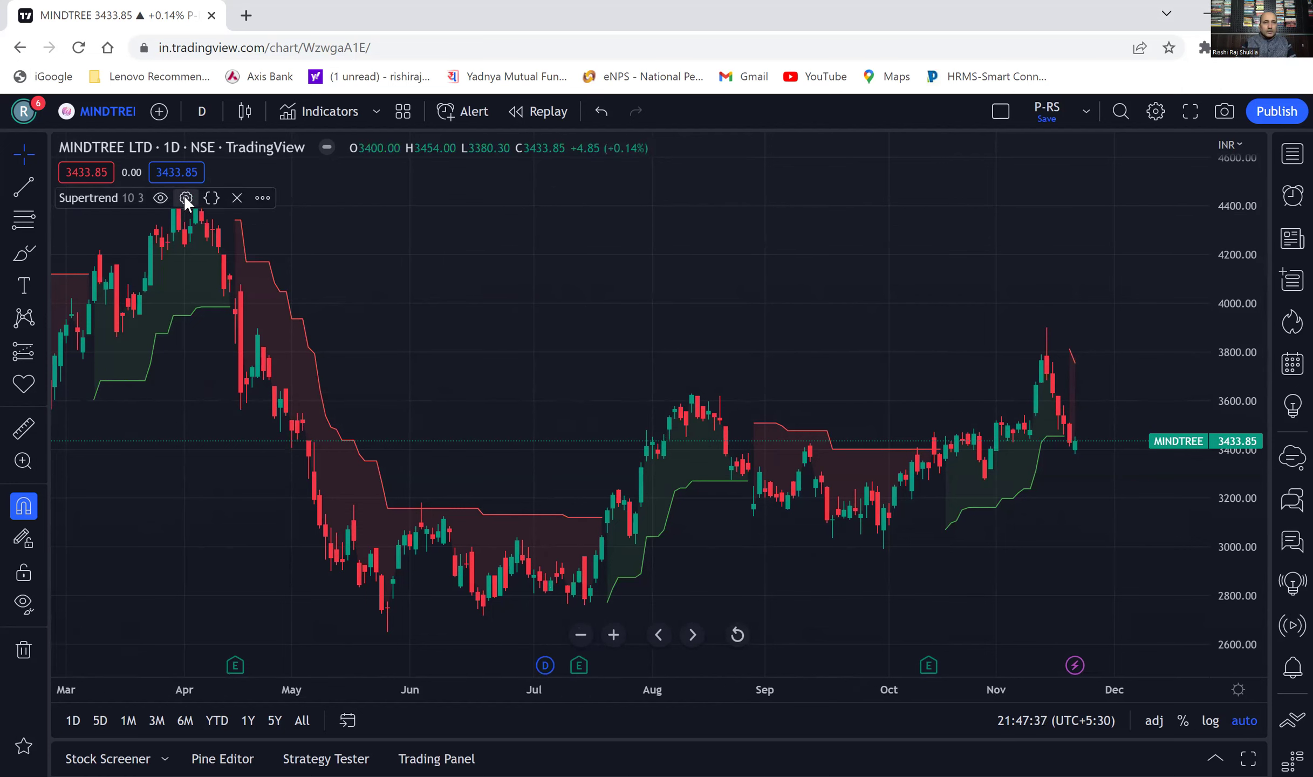
pyautogui.click(186, 198)
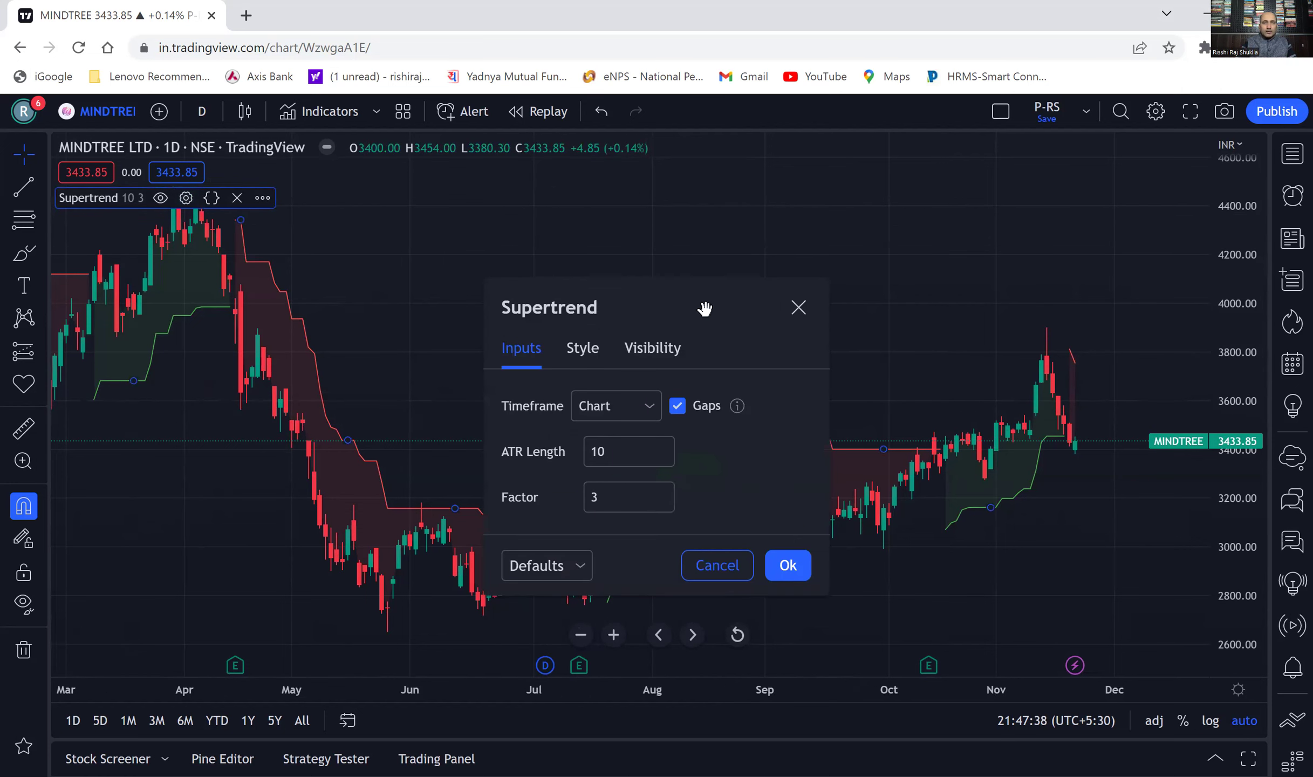
pyautogui.click(626, 456)
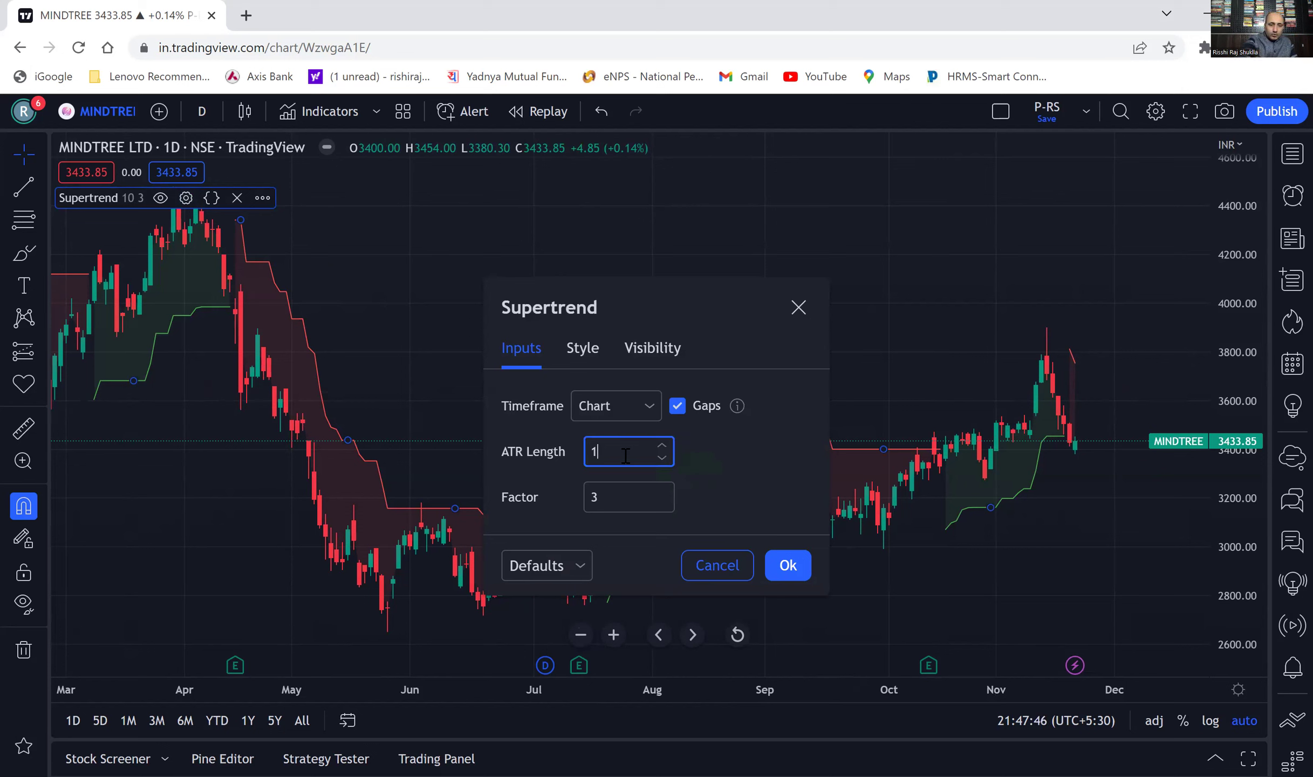
pyautogui.write('4')
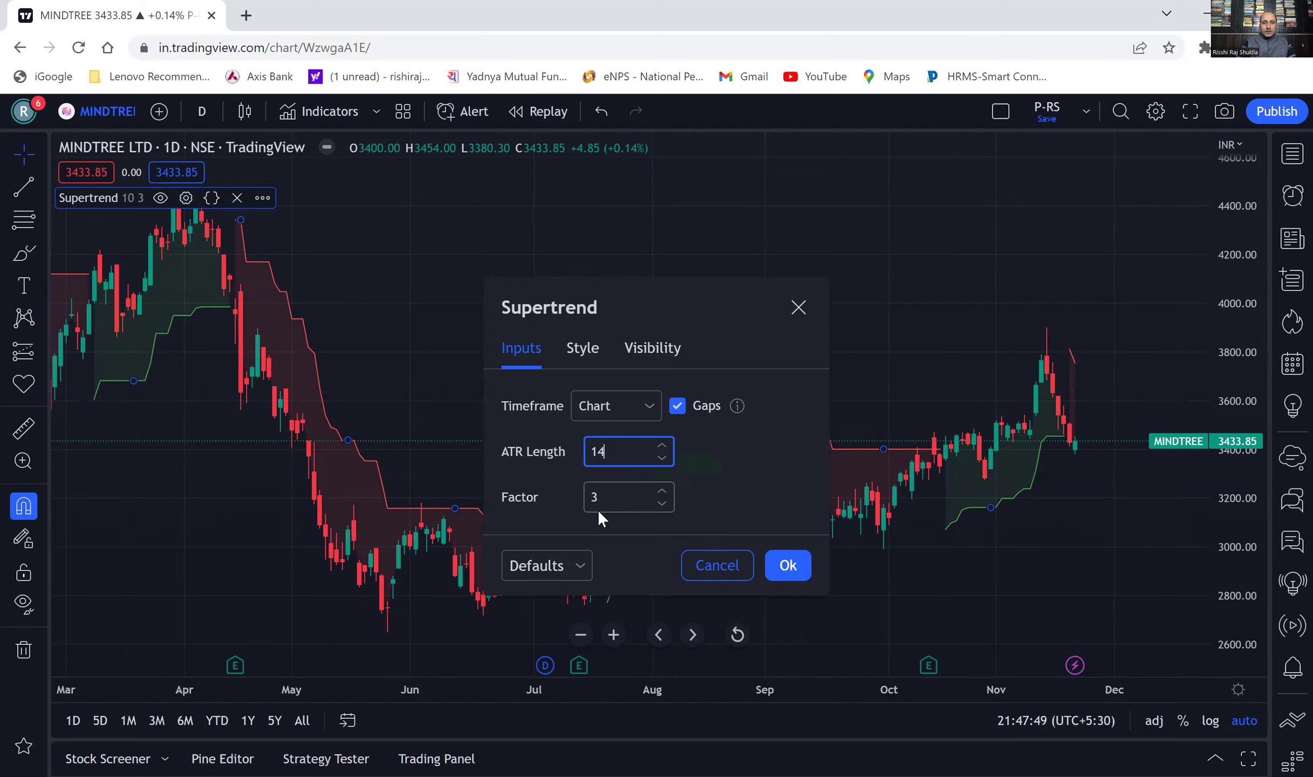
pyautogui.click(796, 566)
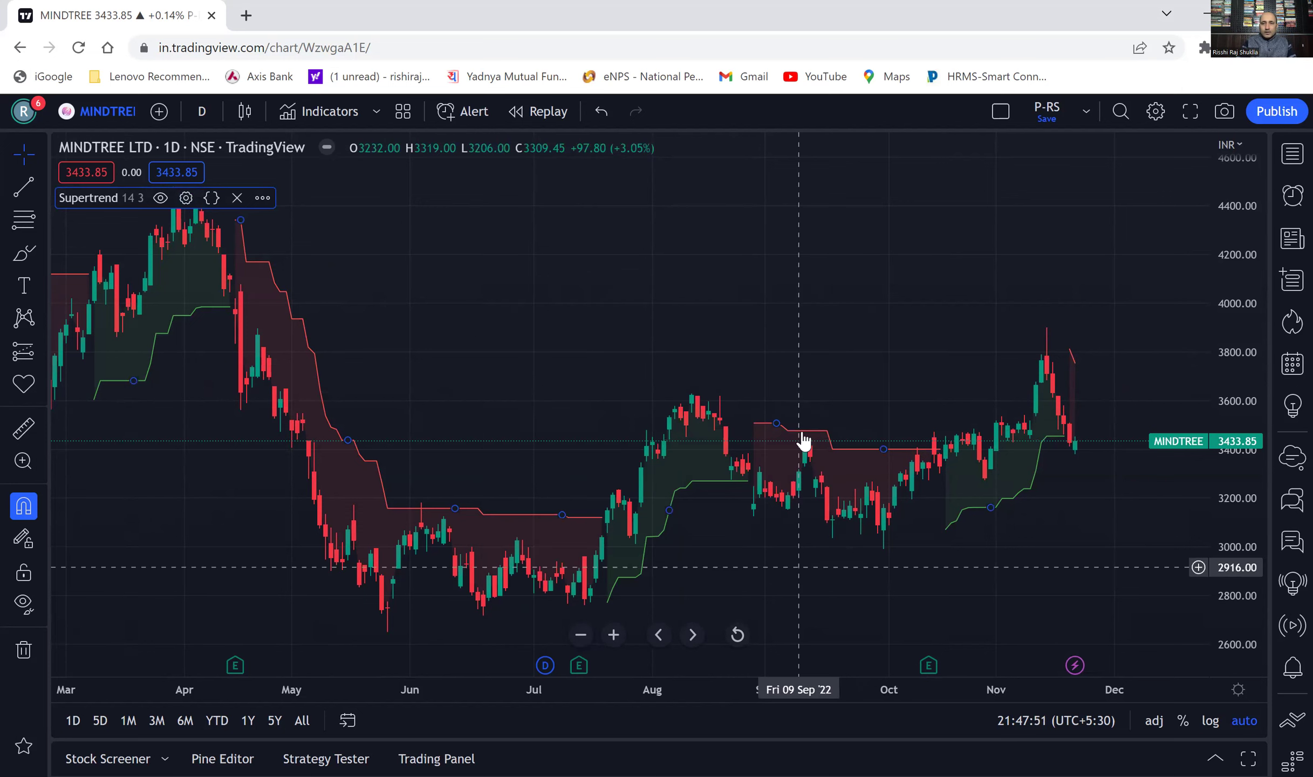
pyautogui.click(804, 361)
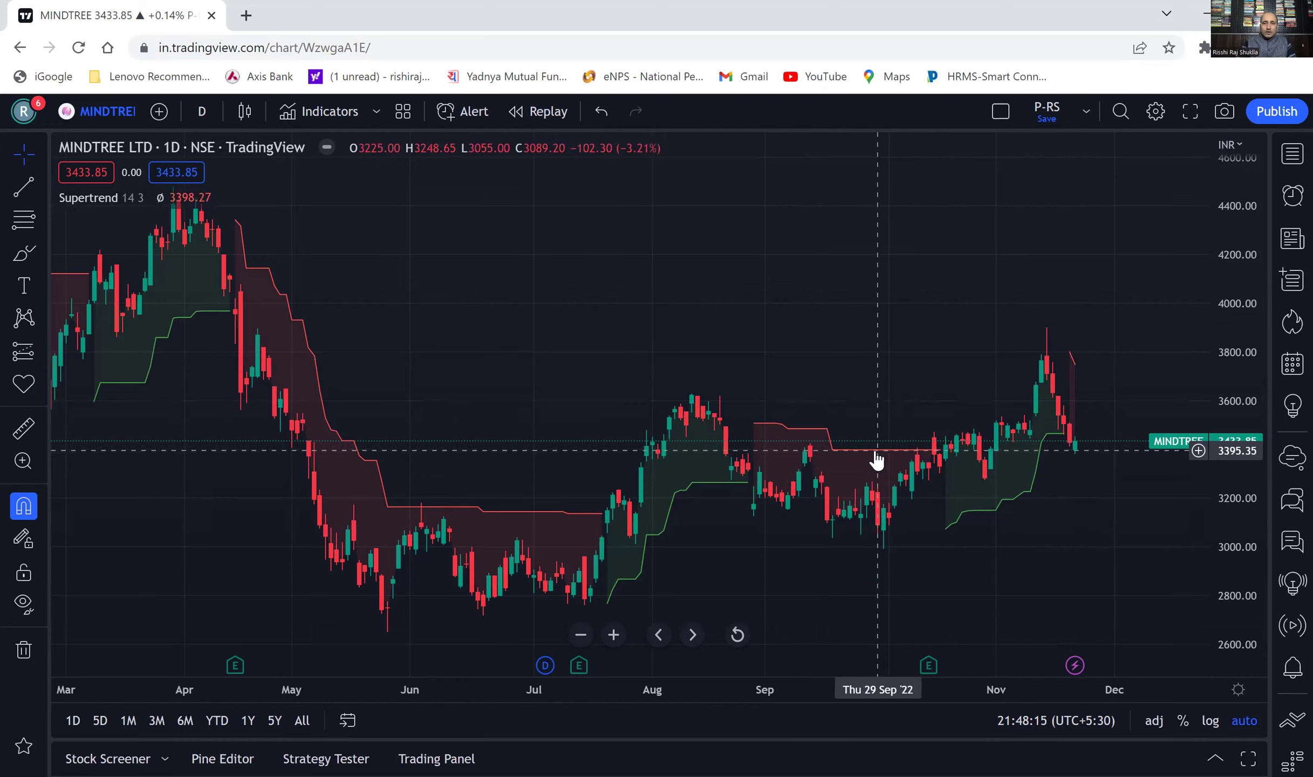
# Step: Examine the Supertrend buy and sell zones on the MINDTREE chart through the 2022 decline, back to late 2021
pyautogui.moveTo(876, 451); pyautogui.dragTo(1050, 431)
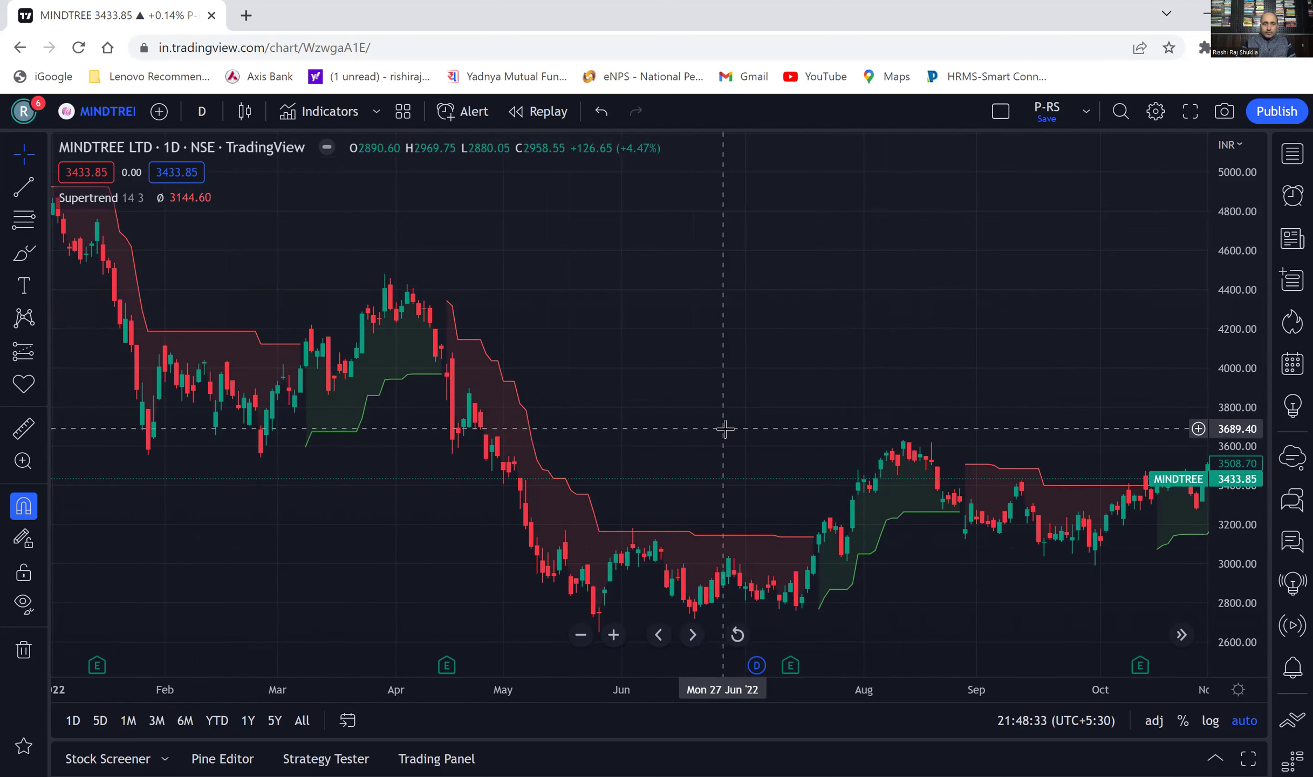
pyautogui.moveTo(882, 402); pyautogui.dragTo(1051, 384)
pyautogui.hscroll(-3, 880, 385)
pyautogui.hscroll(3, 651, 272)
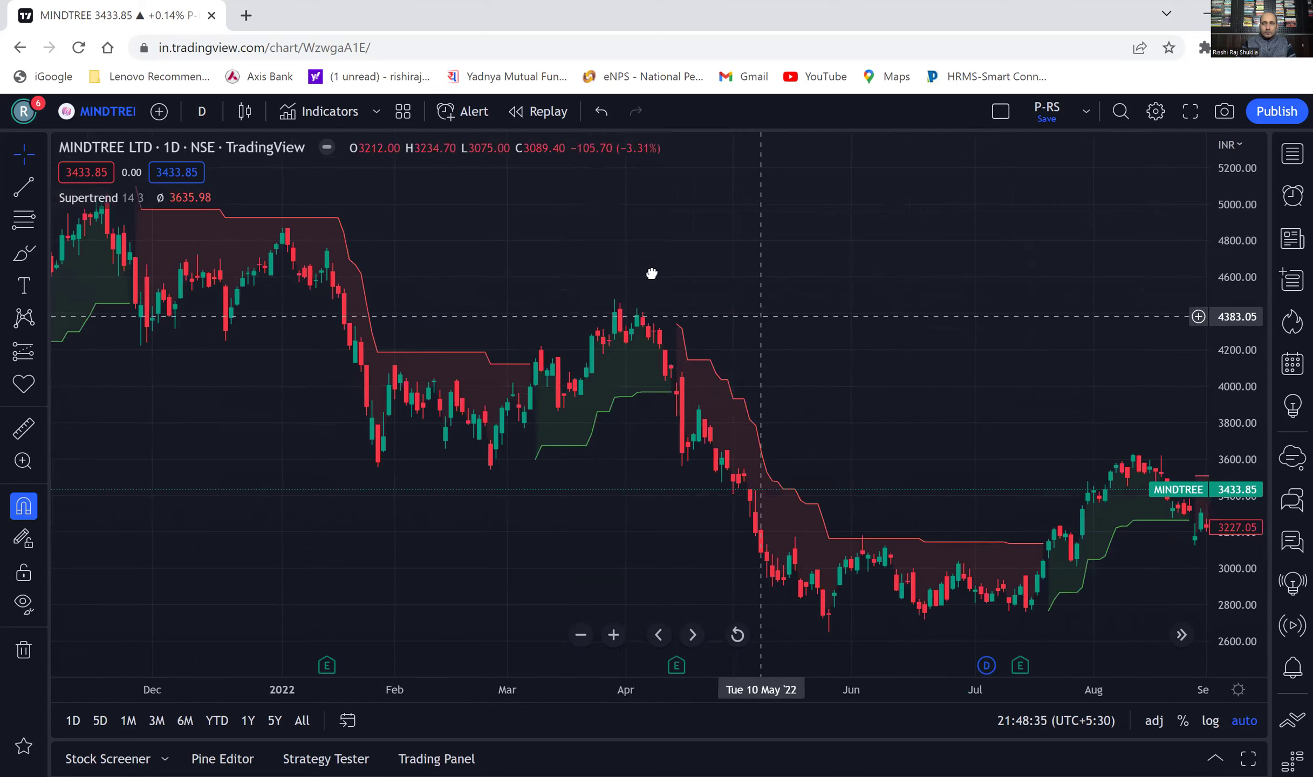
pyautogui.hscroll(3, 749, 463)
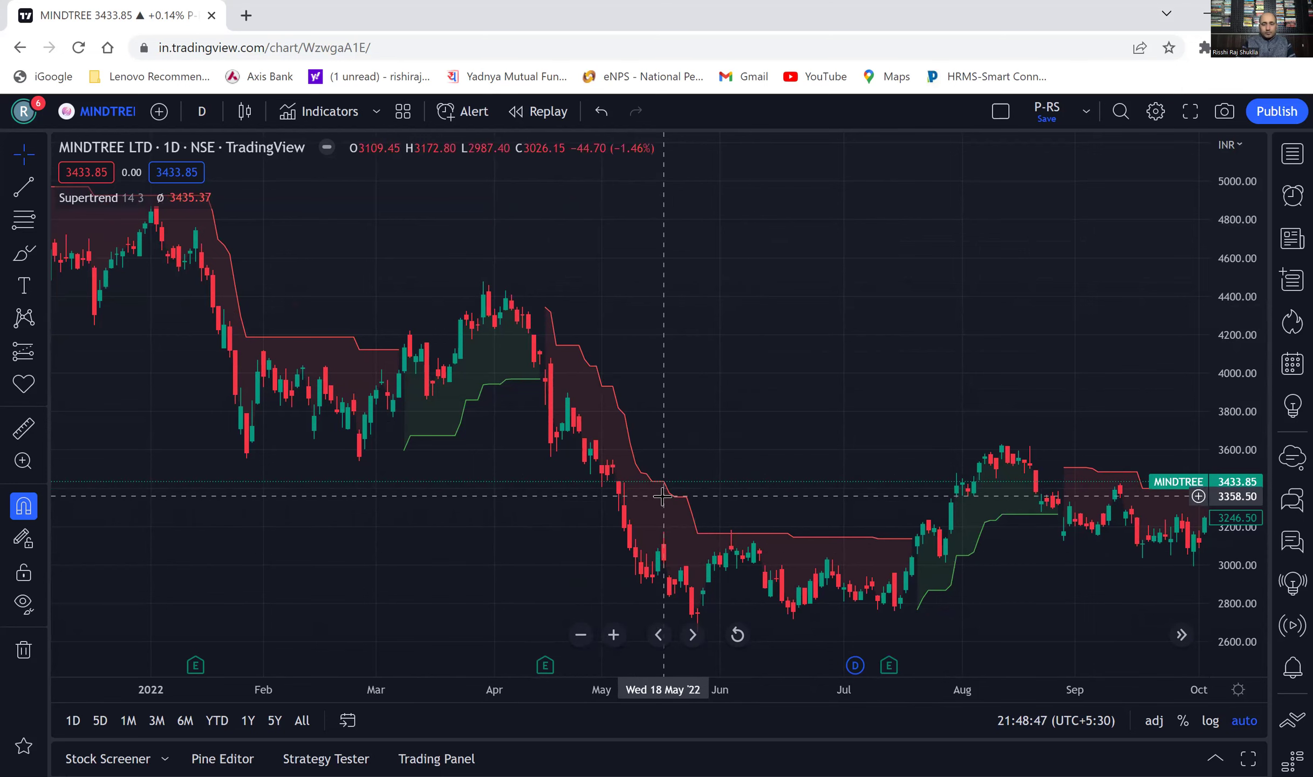
pyautogui.moveTo(675, 495); pyautogui.dragTo(794, 493)
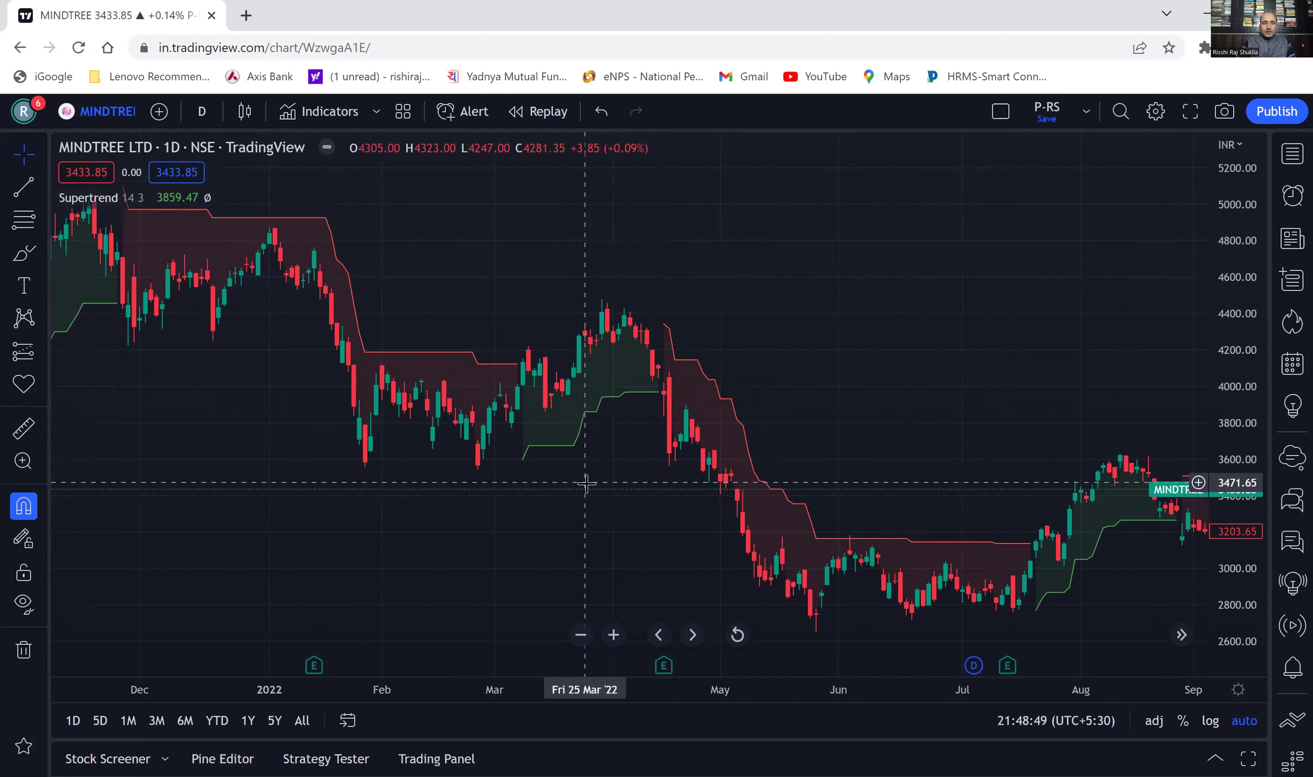
pyautogui.moveTo(562, 478); pyautogui.dragTo(669, 460)
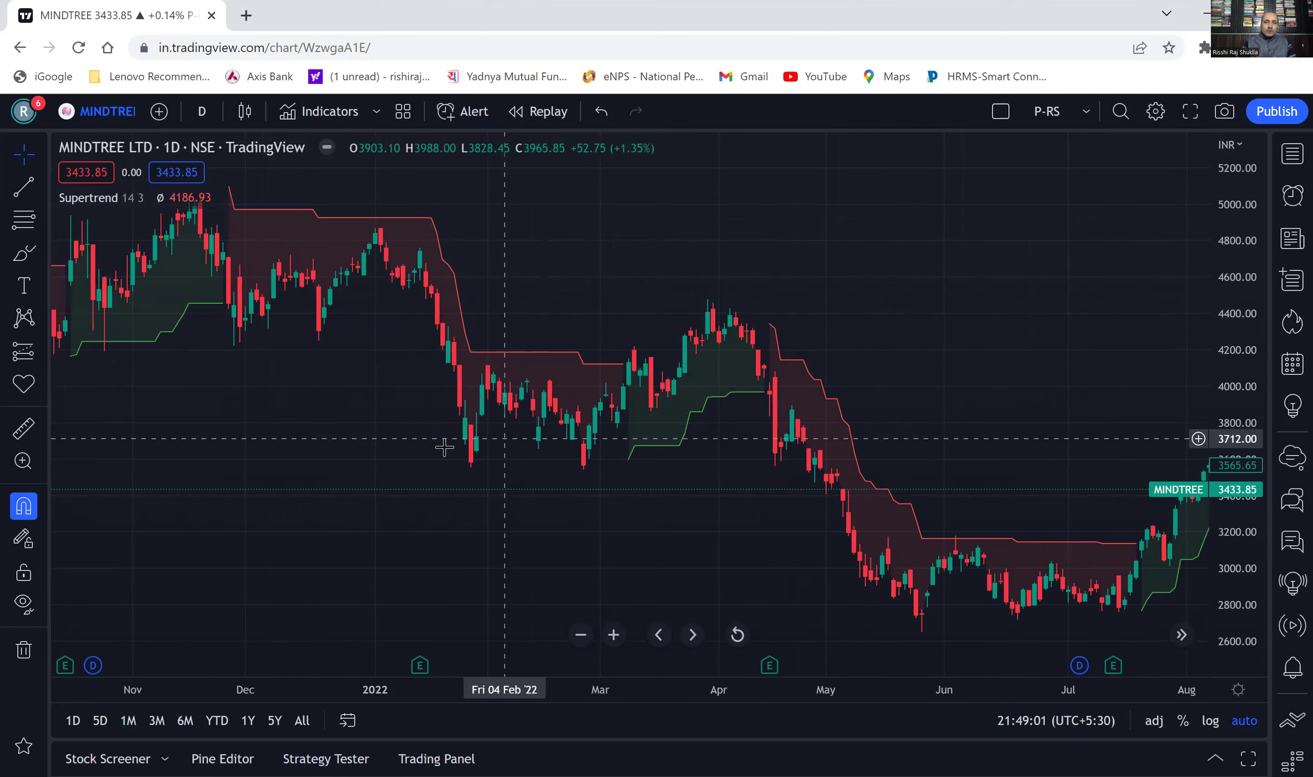
# Step: Examine how the Supertrend line follows the 2021 MINDTREE rally and where it switches between green and red zones
pyautogui.hscroll(-10, 870, 430)
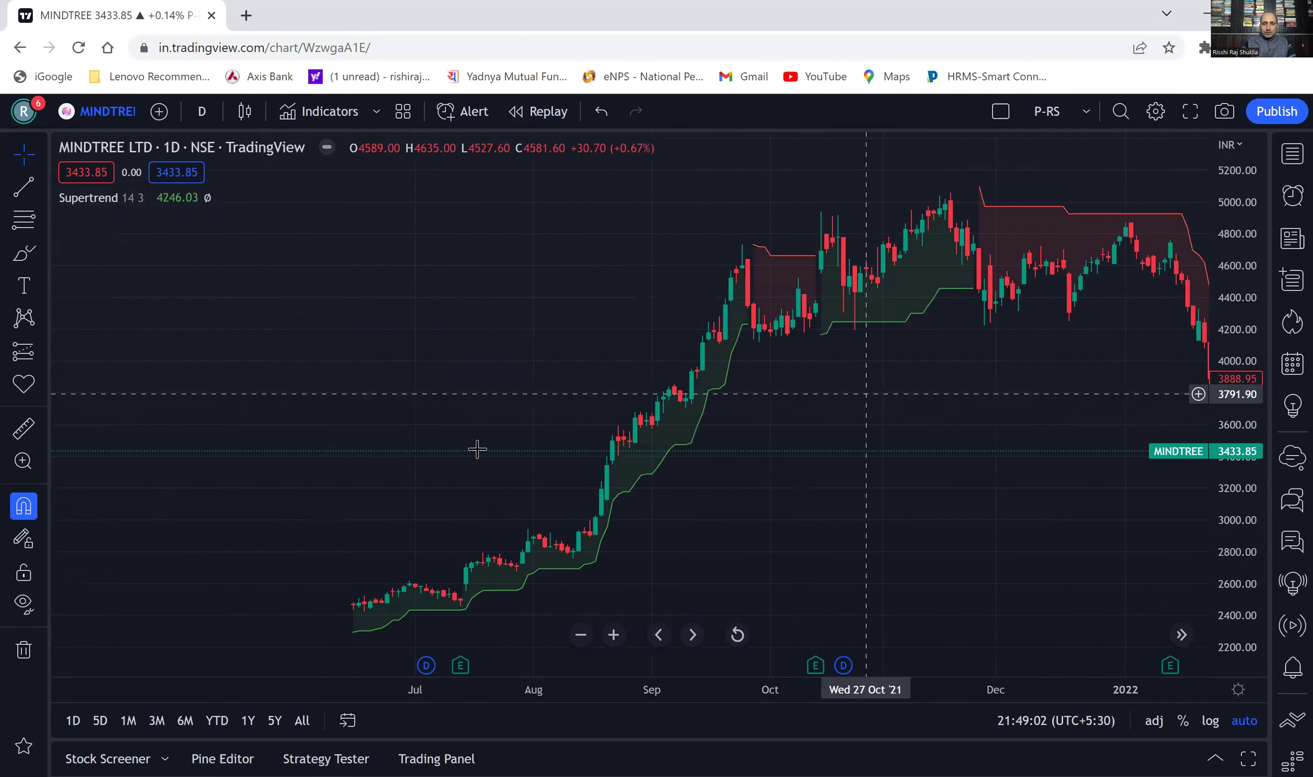
pyautogui.hscroll(-3, 683, 345)
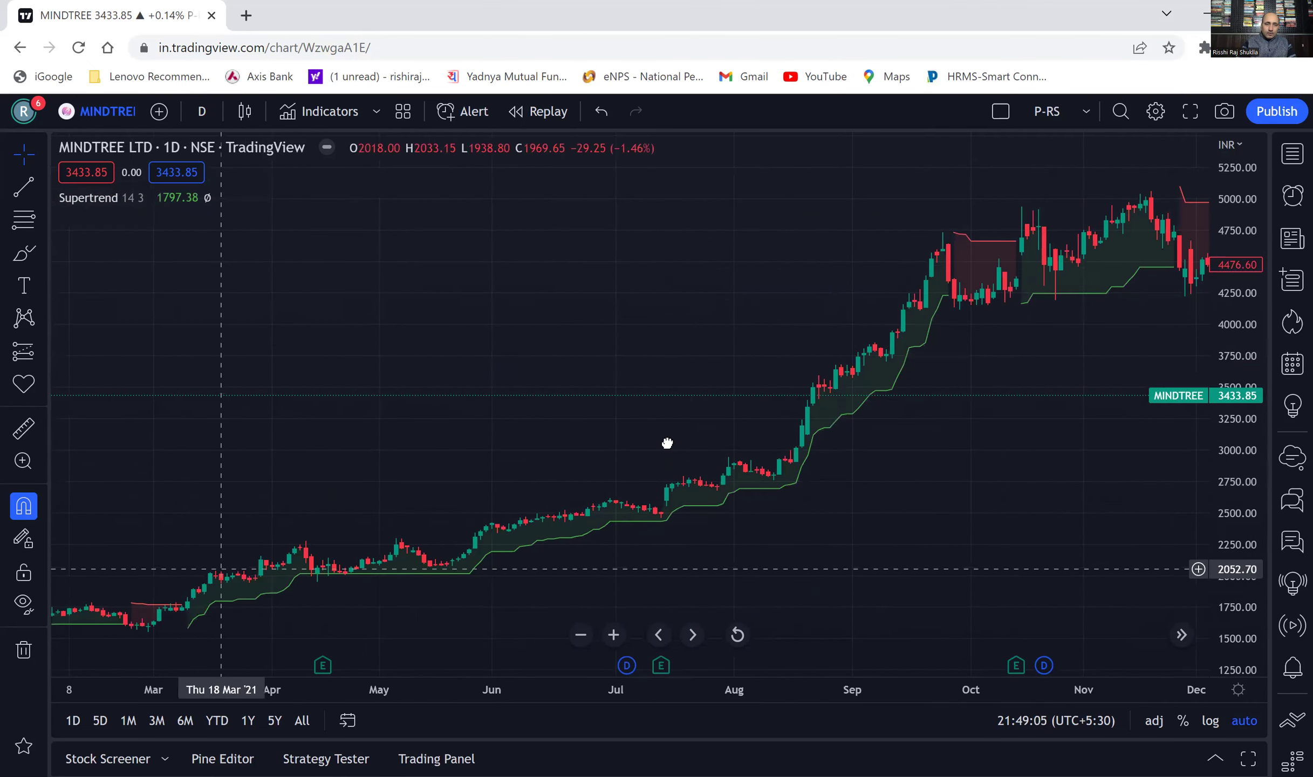
pyautogui.hscroll(-6, 668, 443)
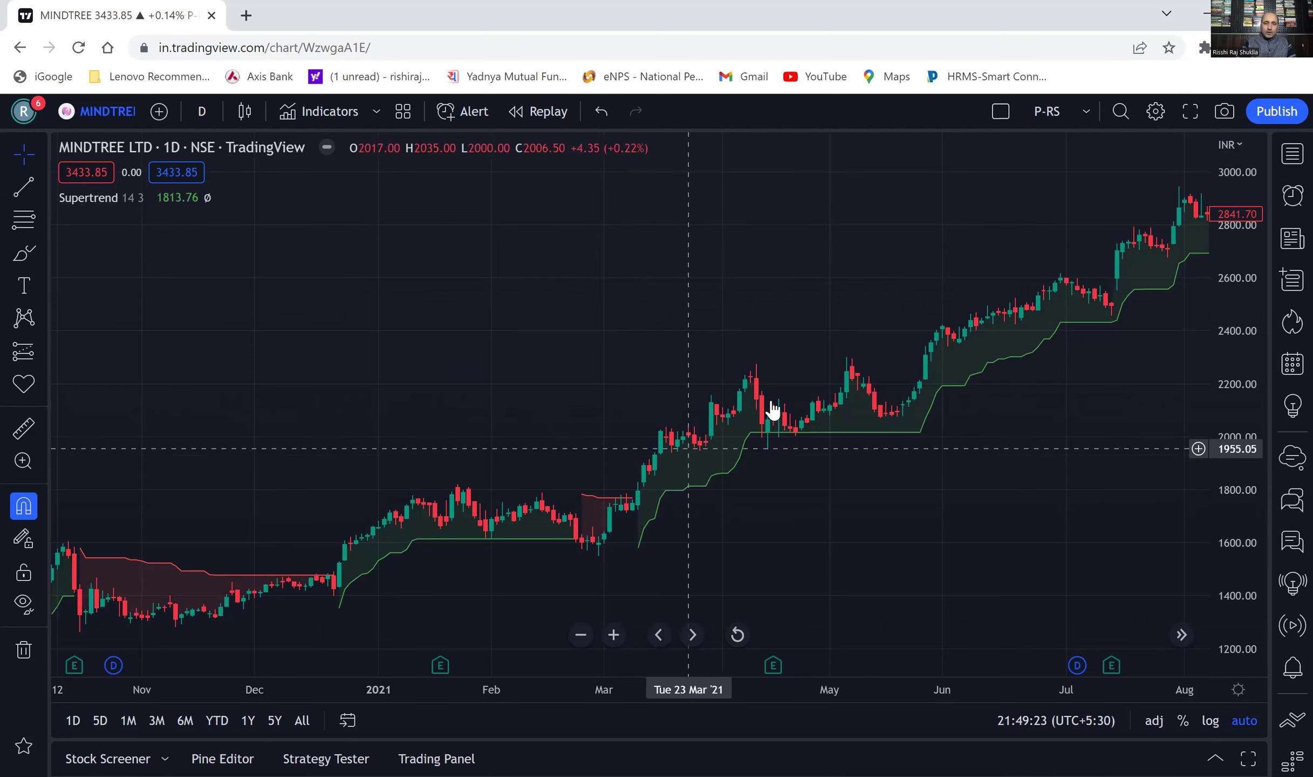
pyautogui.hscroll(10, 762, 411)
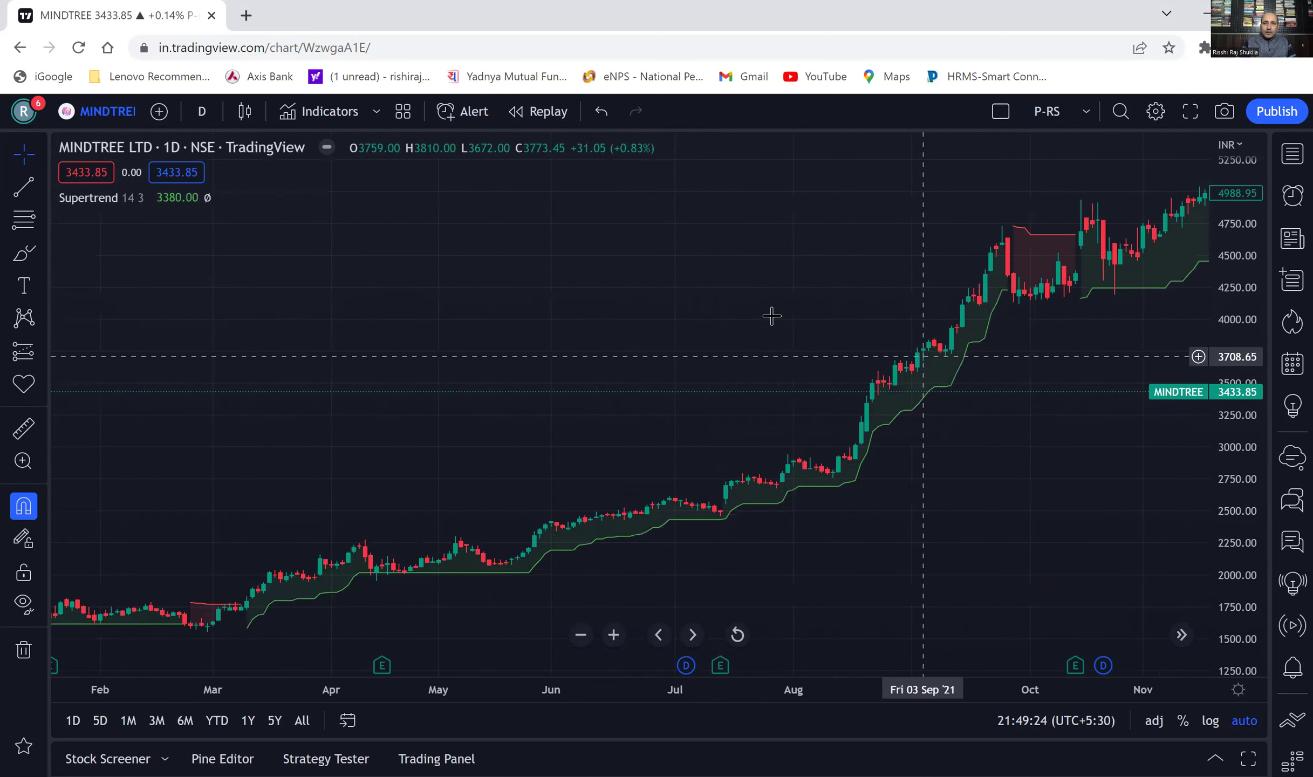
pyautogui.scroll(5, 771, 313)
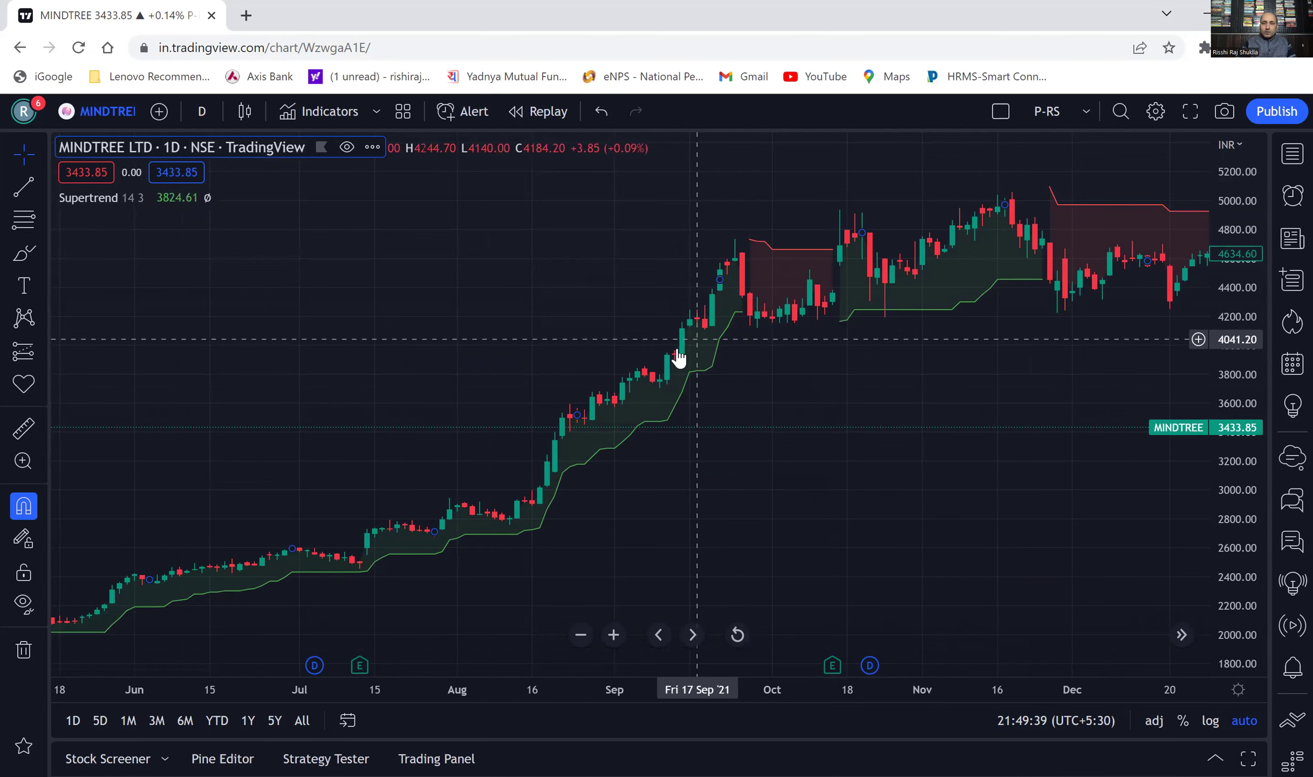
pyautogui.moveTo(849, 332); pyautogui.dragTo(402, 337)
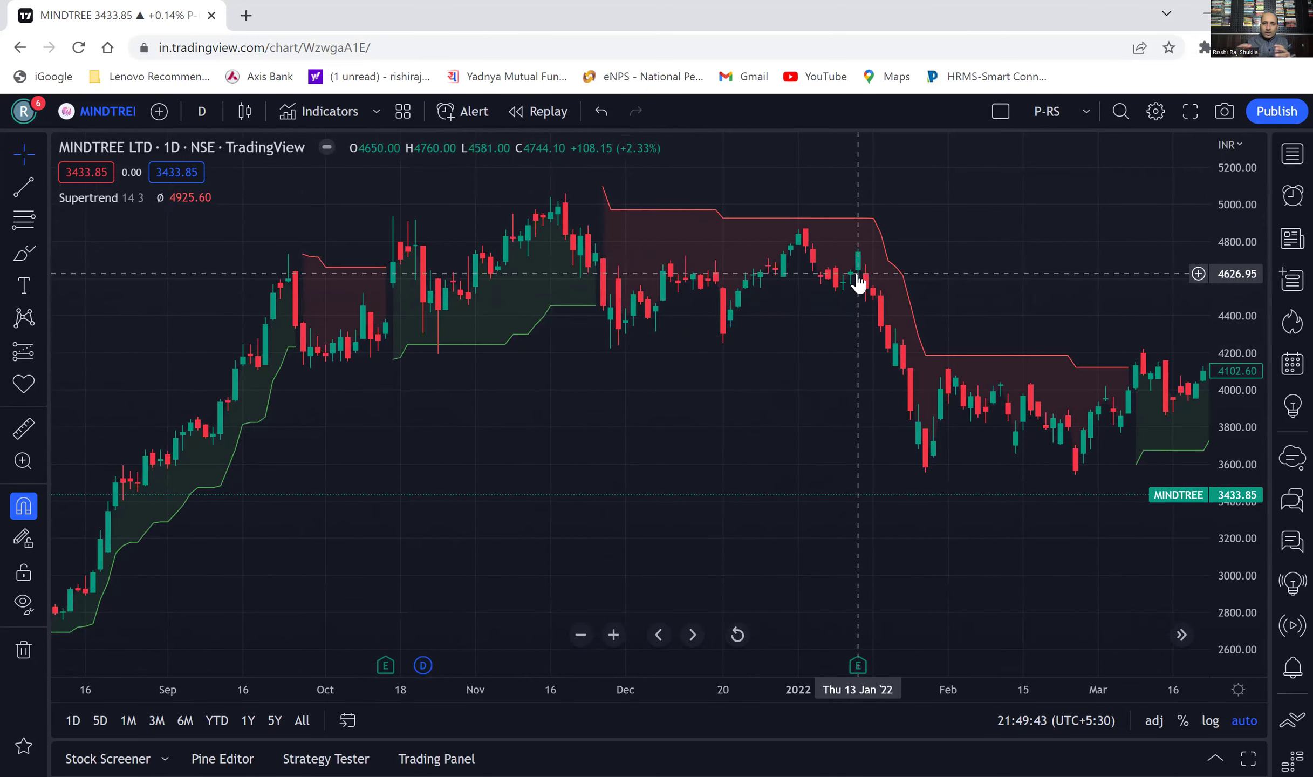
pyautogui.moveTo(632, 407); pyautogui.dragTo(940, 298)
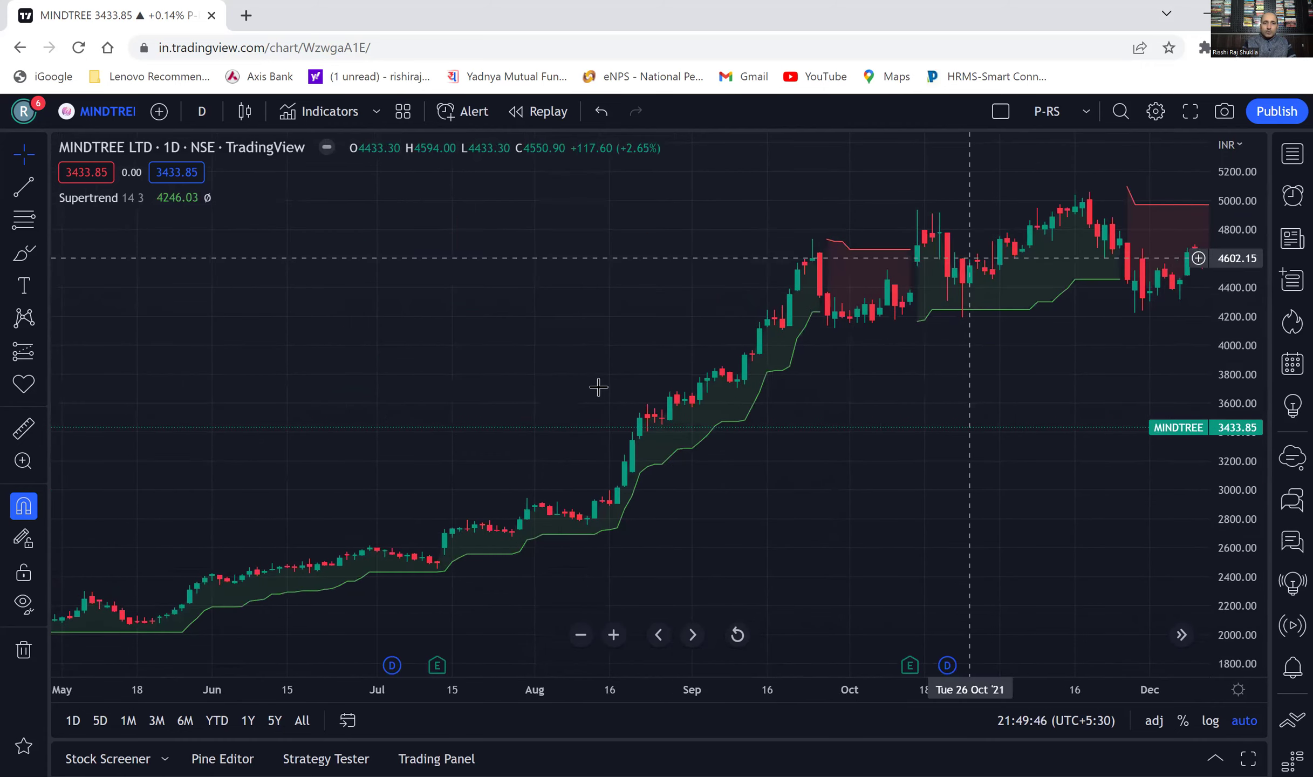
pyautogui.moveTo(624, 373); pyautogui.dragTo(802, 260)
pyautogui.moveTo(562, 430); pyautogui.dragTo(589, 427)
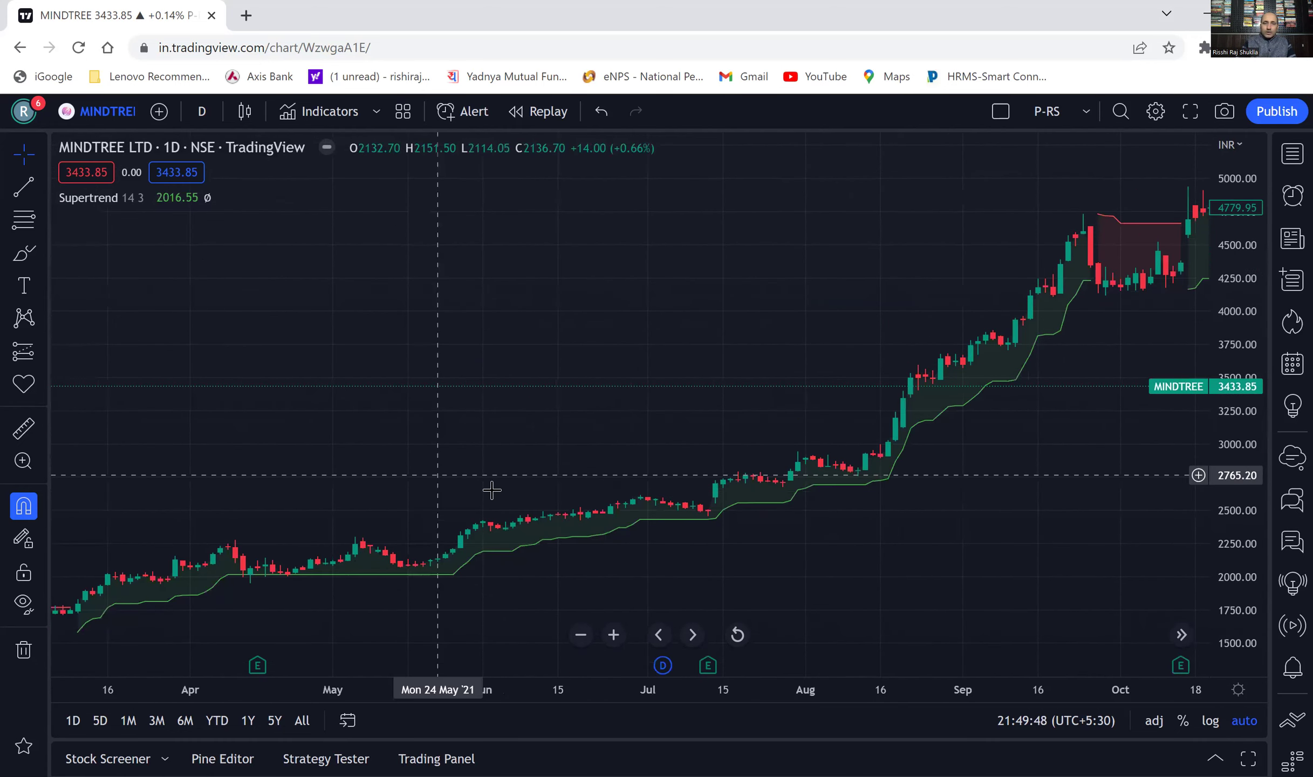
pyautogui.moveTo(493, 490); pyautogui.dragTo(587, 395)
pyautogui.scroll(-3, 585, 415)
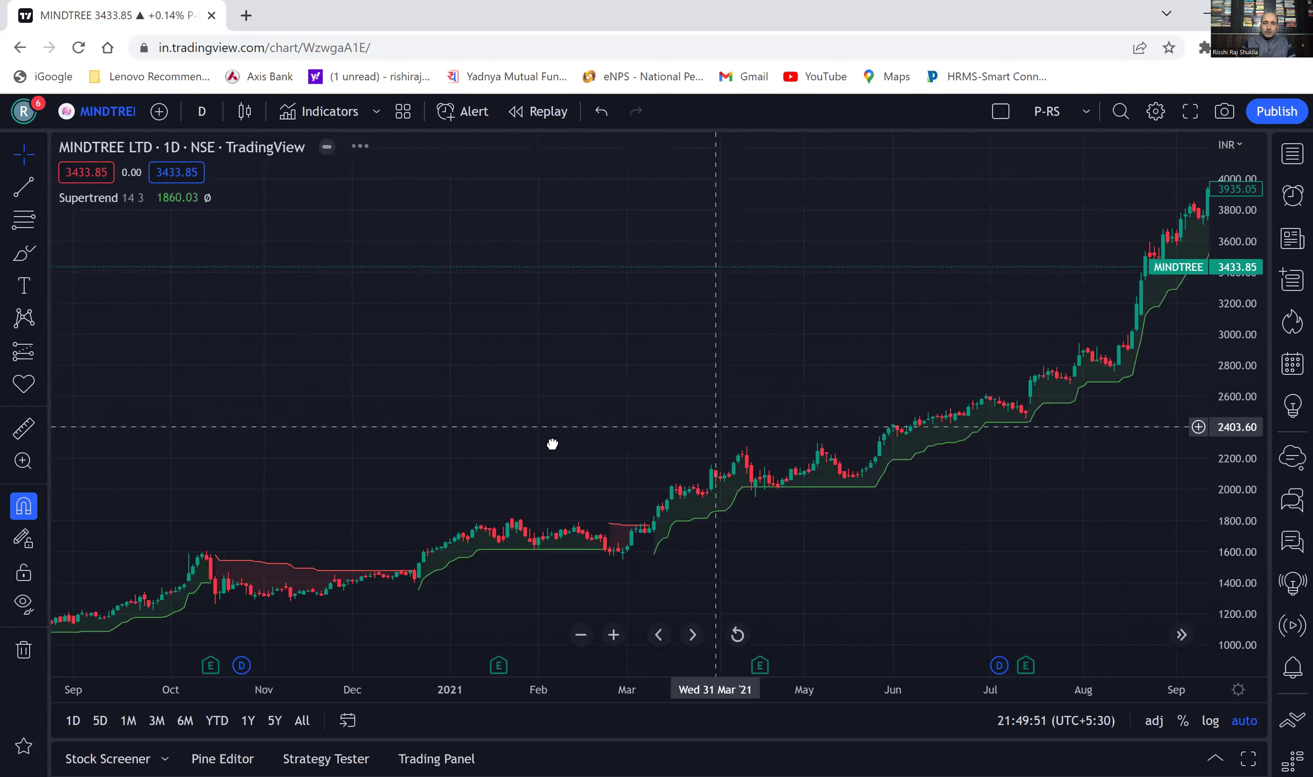
pyautogui.moveTo(551, 443); pyautogui.dragTo(419, 437)
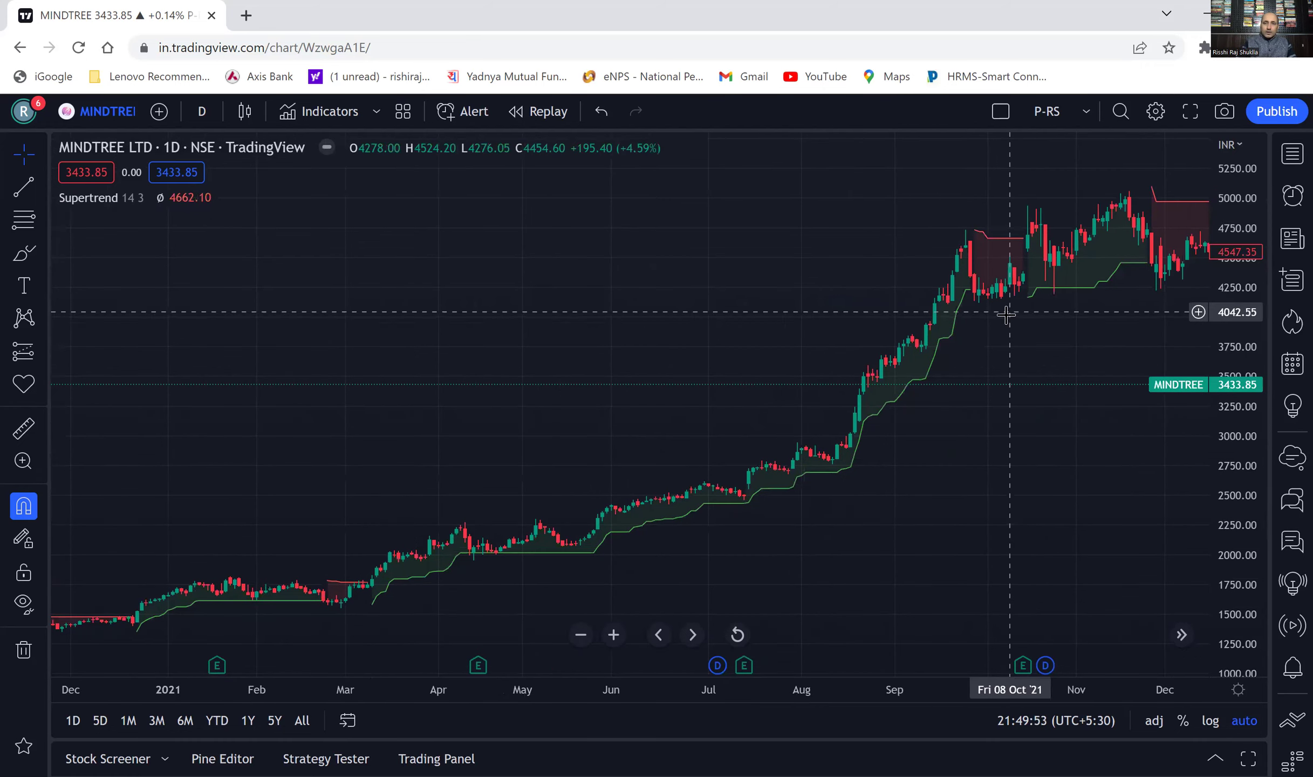
pyautogui.moveTo(1005, 307); pyautogui.dragTo(884, 293)
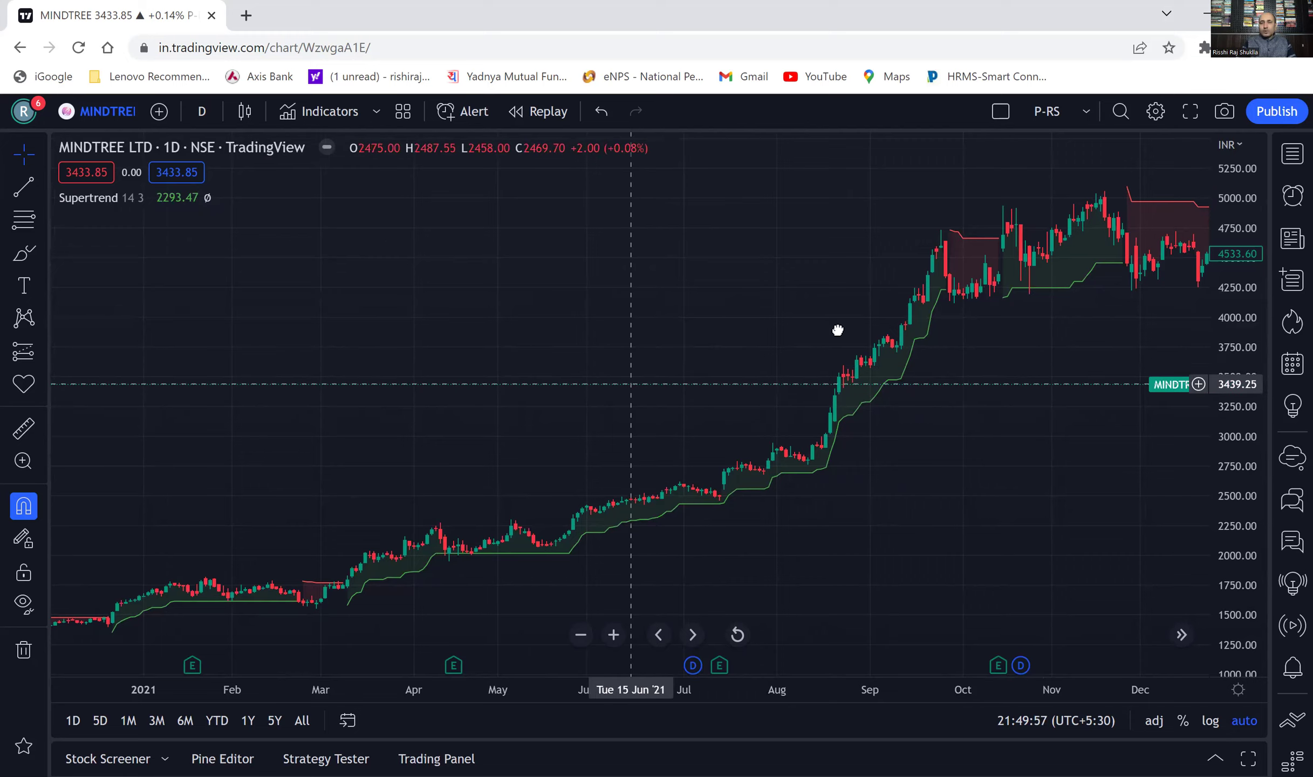
# Step: Go back to 2020 on the chart and inspect the start of the green Supertrend zone in June 2020
pyautogui.moveTo(680, 351); pyautogui.dragTo(813, 400)
pyautogui.moveTo(486, 411)
pyautogui.mouseDown()
pyautogui.moveTo(707, 420)
pyautogui.moveTo(852, 402)
pyautogui.mouseUp()
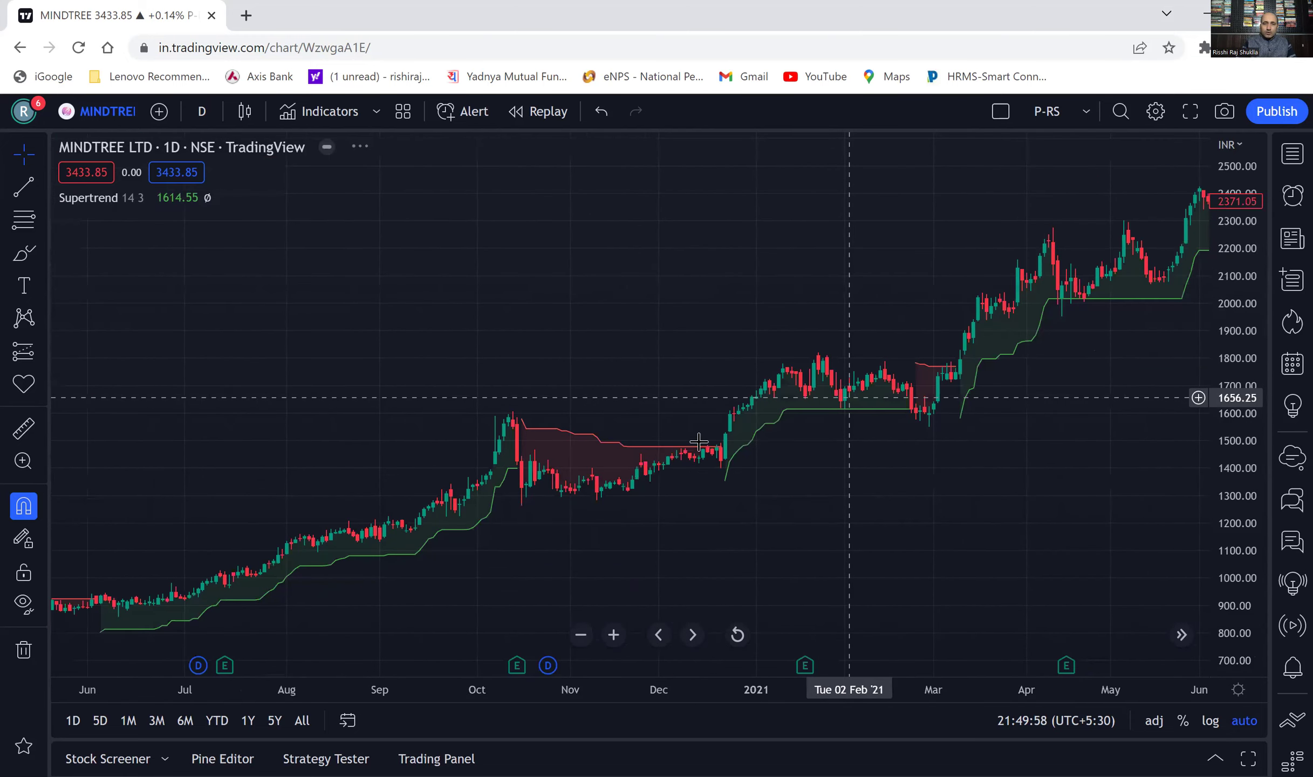
pyautogui.moveTo(551, 433); pyautogui.dragTo(785, 435)
pyautogui.moveTo(682, 431); pyautogui.dragTo(701, 410)
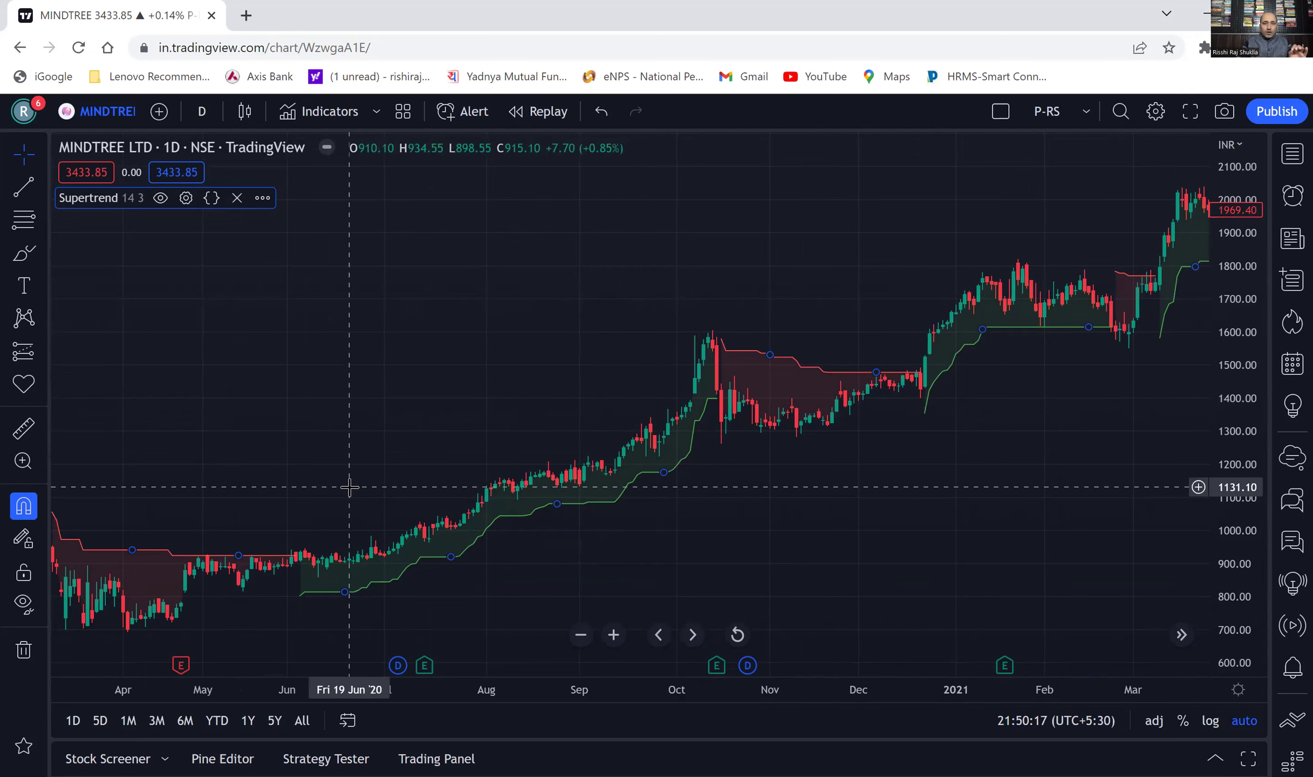
pyautogui.click(304, 607)
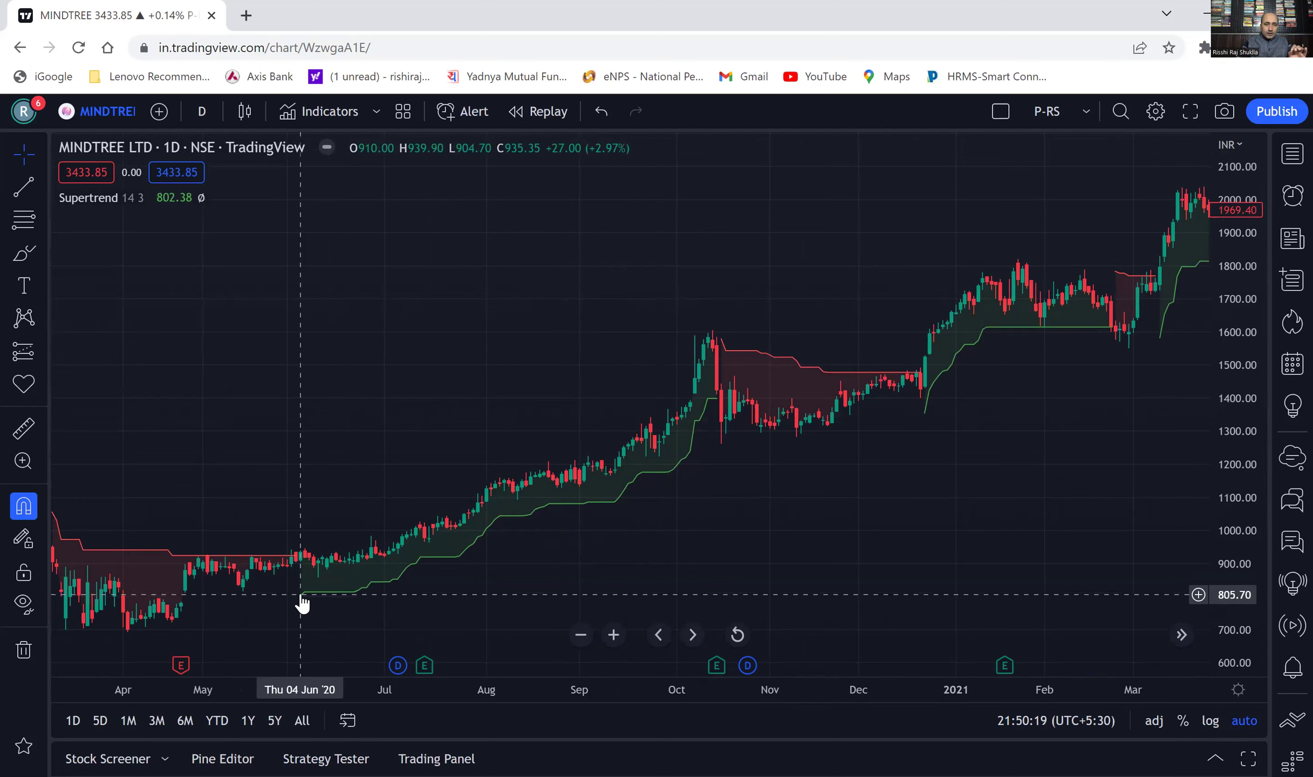
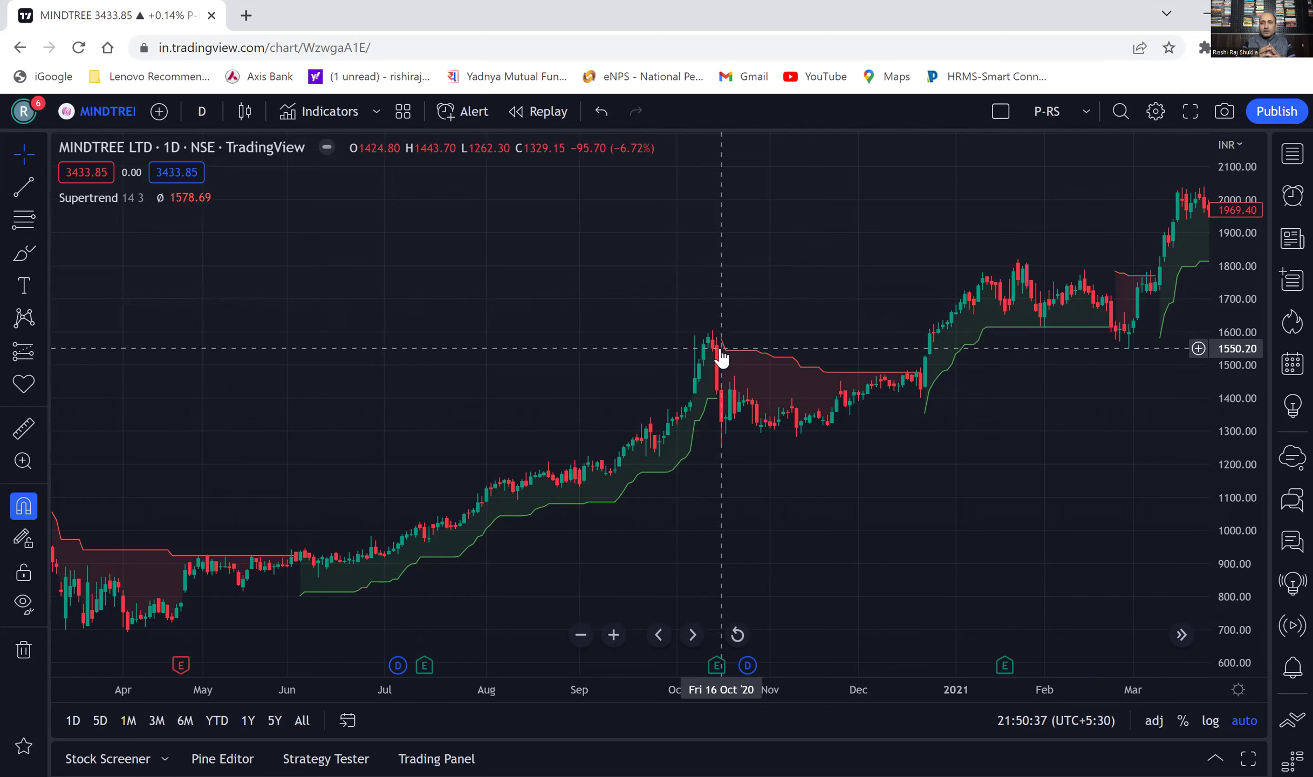
# Step: Switch the chart to the DLF LTD stock on NSE through the symbol search
pyautogui.click(107, 113)
pyautogui.write('D')
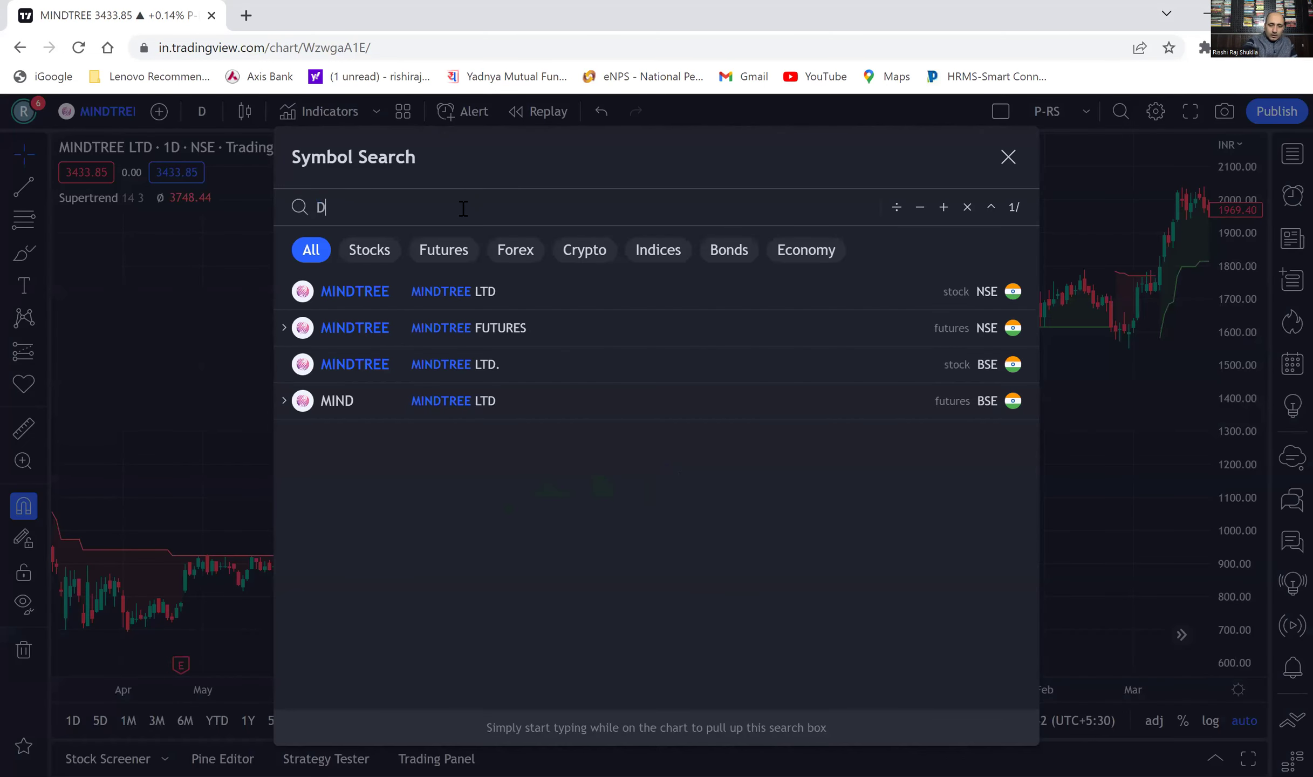
pyautogui.write('LF')
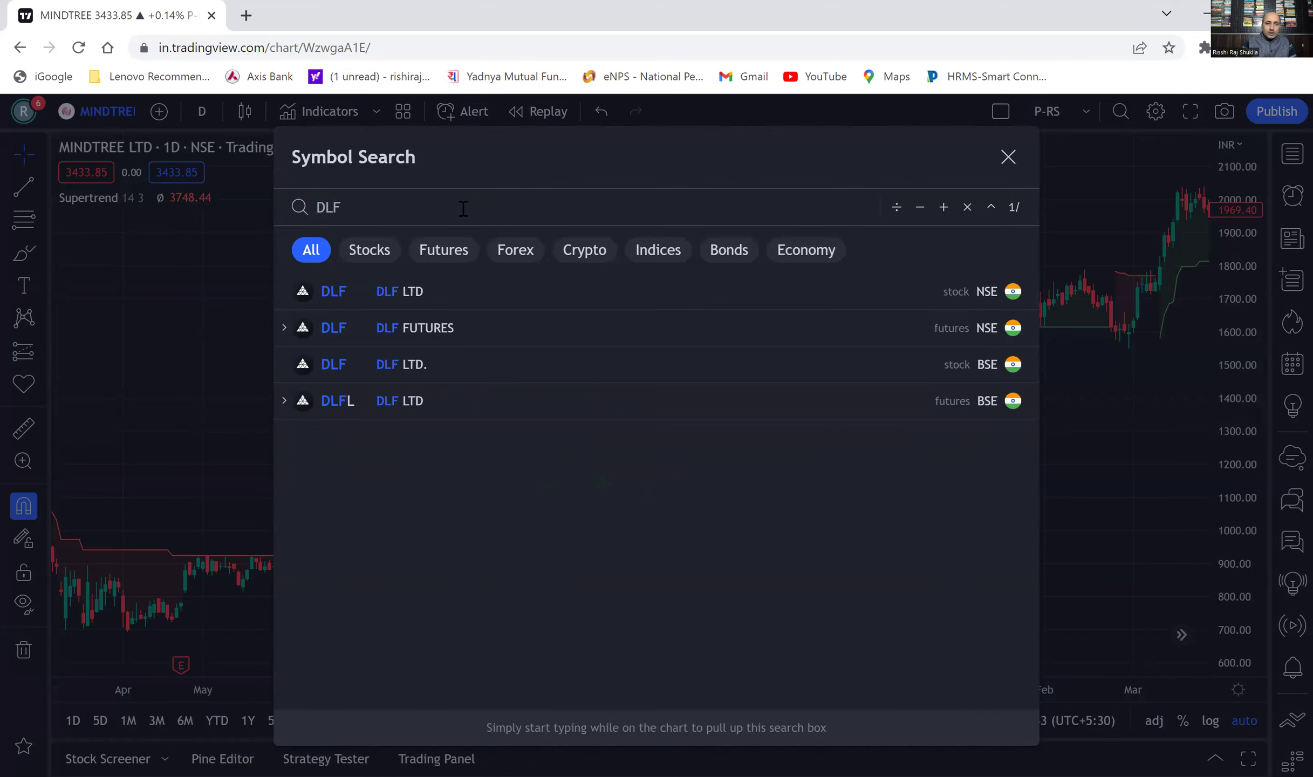
pyautogui.click(422, 287)
# Step: Examine the Supertrend buy and sell zones on the DLF daily chart from mid-2022 up to the latest December 2022 candles
pyautogui.moveTo(993, 439); pyautogui.dragTo(312, 399)
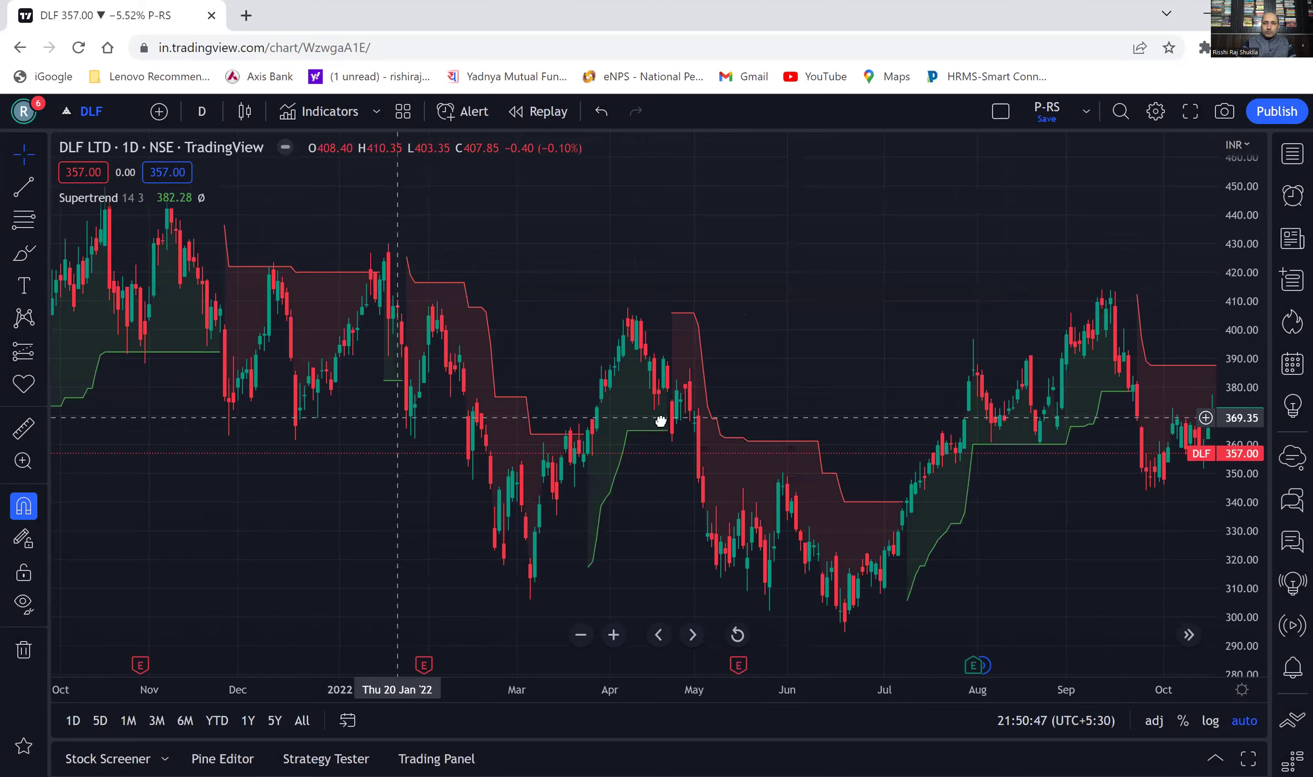
pyautogui.moveTo(662, 419); pyautogui.dragTo(427, 375)
pyautogui.moveTo(717, 348); pyautogui.dragTo(859, 297)
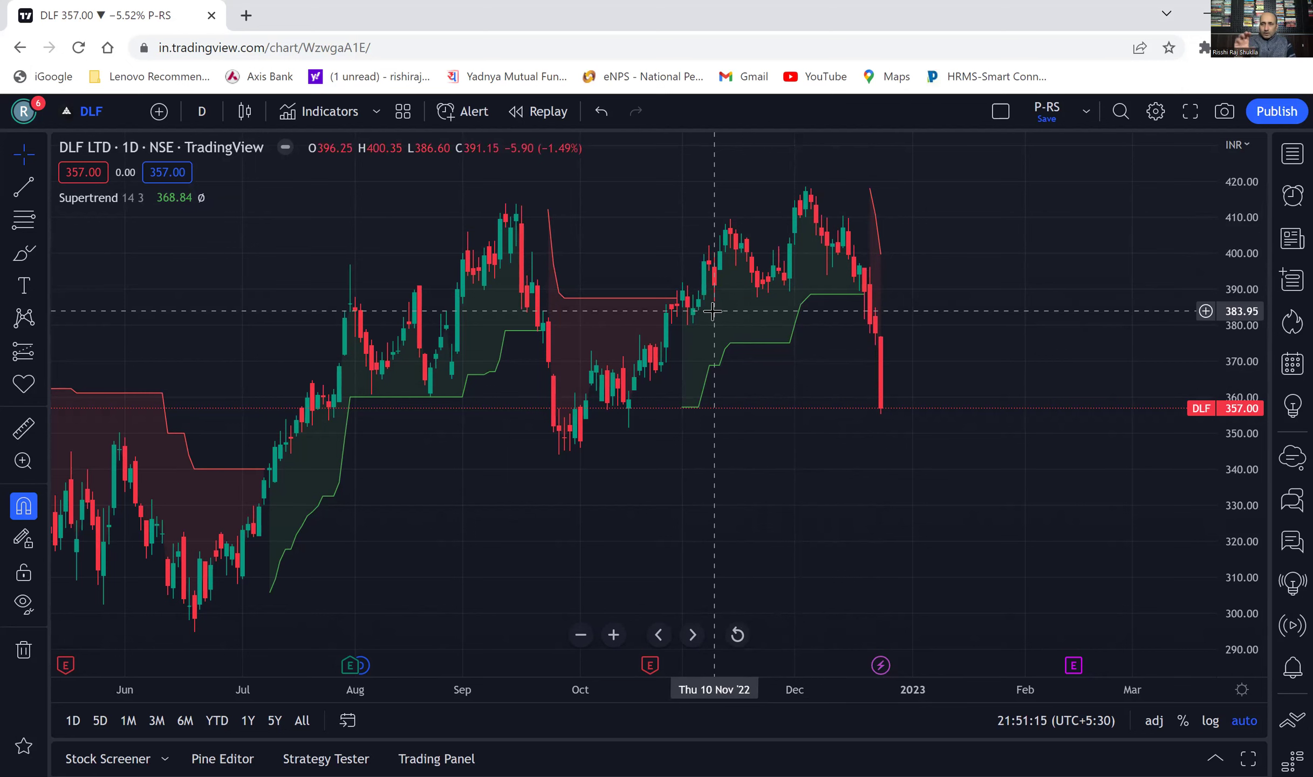
pyautogui.moveTo(535, 384); pyautogui.dragTo(742, 364)
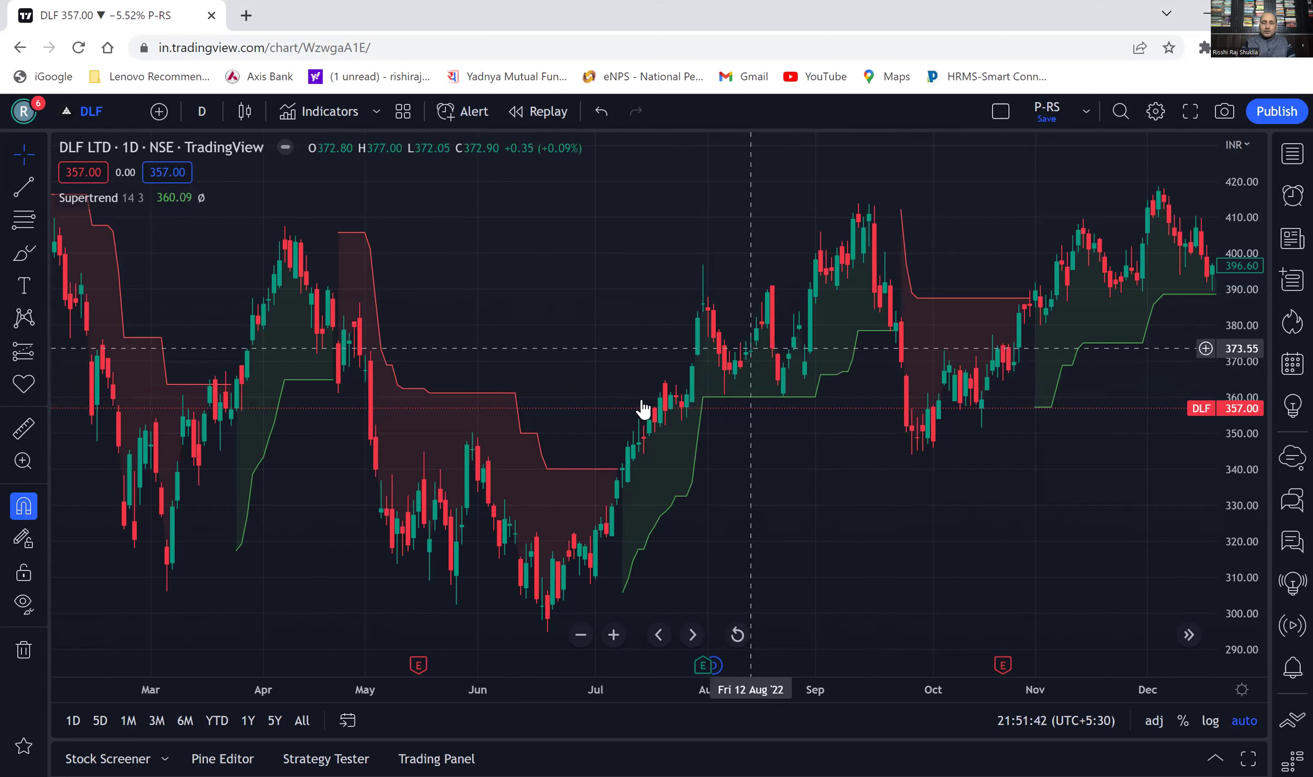
pyautogui.moveTo(690, 355); pyautogui.dragTo(791, 337)
# Step: Go back through 2021 on the DLF chart and inspect the green Supertrend zone starting in October 2020
pyautogui.moveTo(567, 403); pyautogui.dragTo(1148, 378)
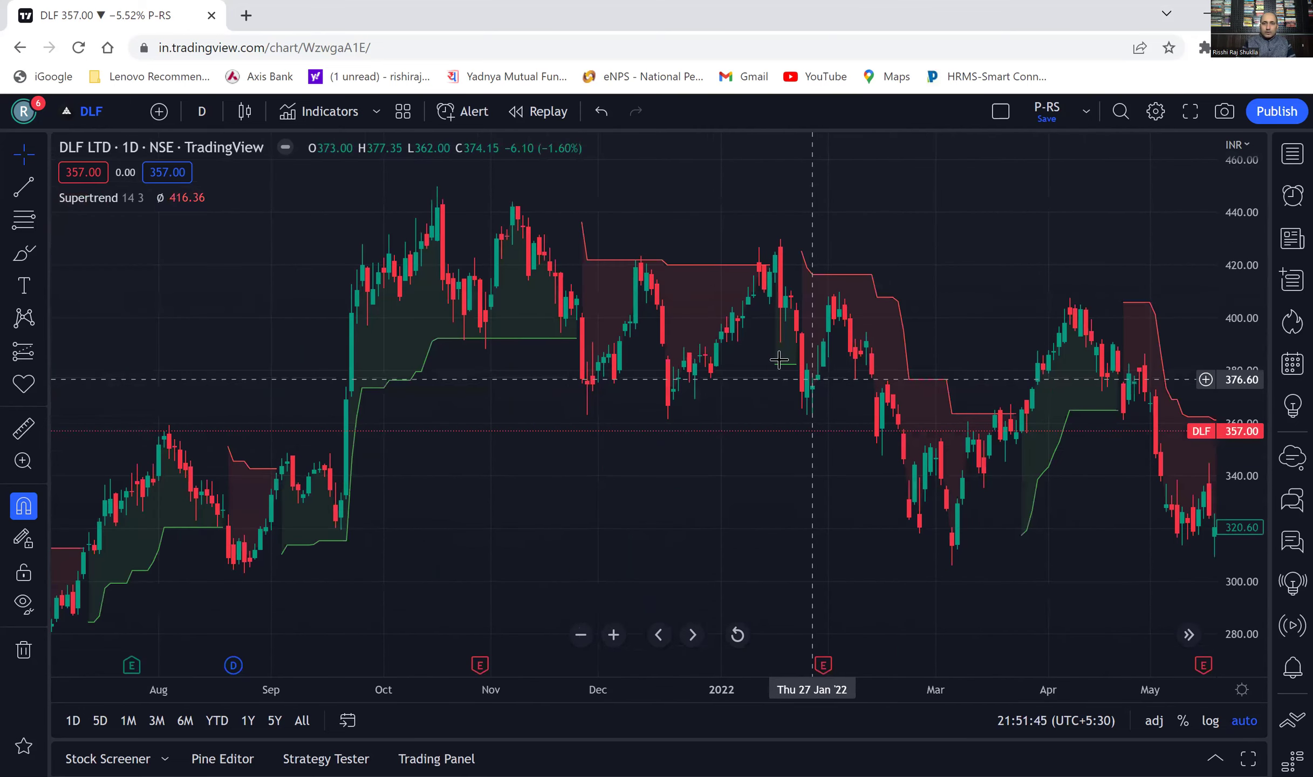
pyautogui.moveTo(669, 374); pyautogui.dragTo(856, 352)
pyautogui.moveTo(474, 441); pyautogui.dragTo(725, 345)
pyautogui.moveTo(531, 475); pyautogui.dragTo(880, 388)
pyautogui.moveTo(432, 507); pyautogui.dragTo(864, 384)
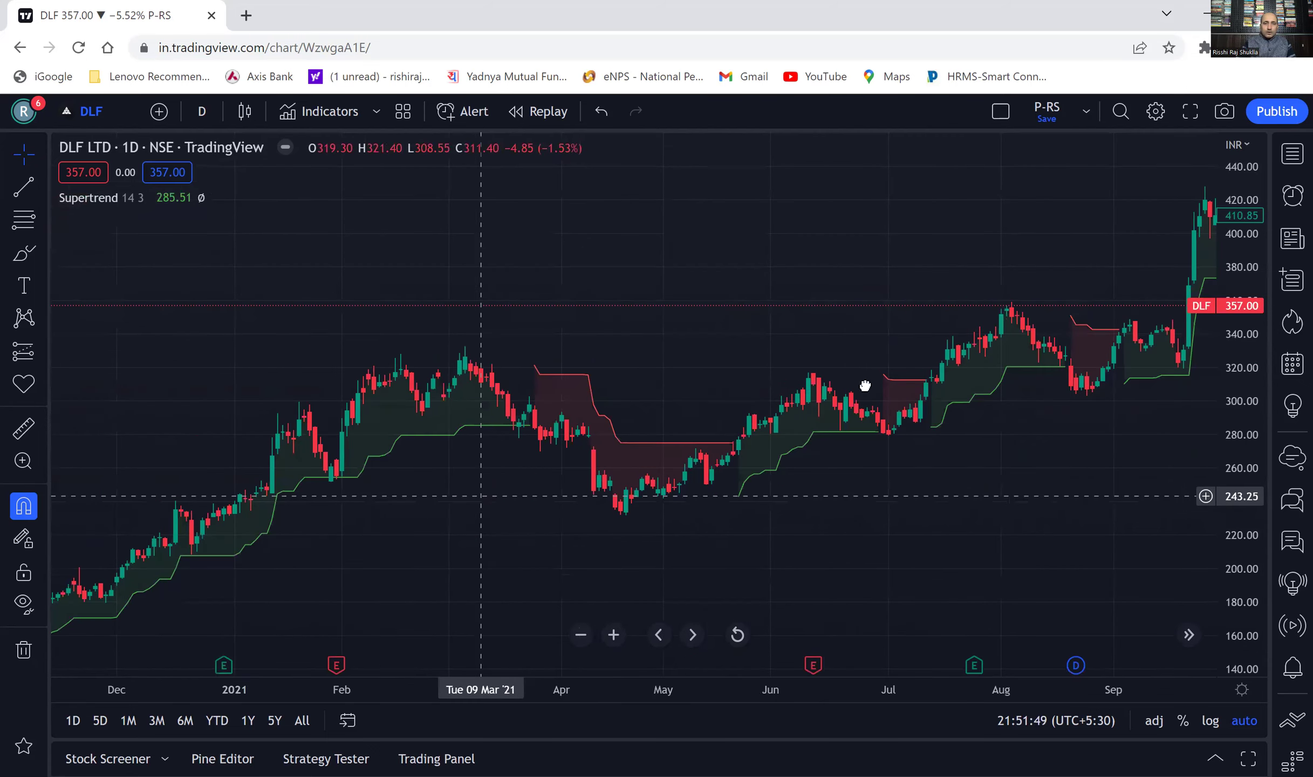
pyautogui.moveTo(410, 539); pyautogui.dragTo(750, 517)
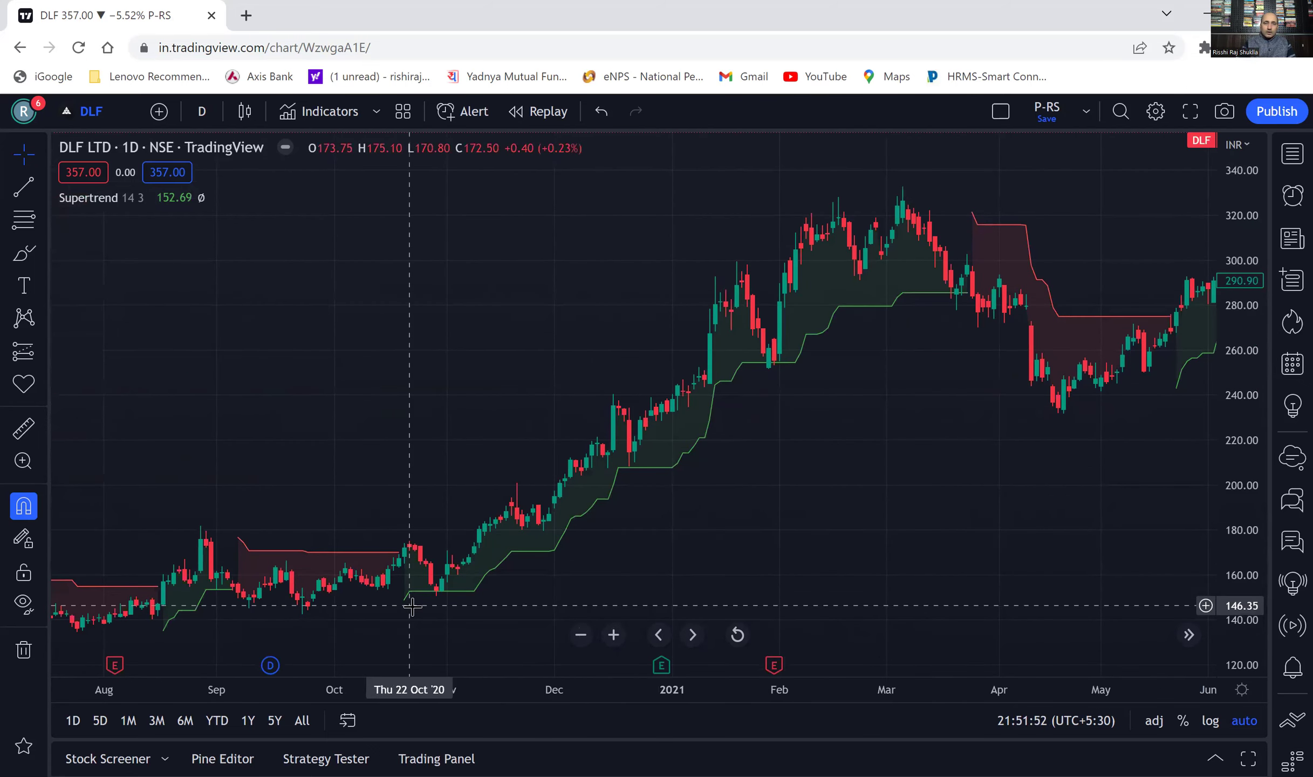